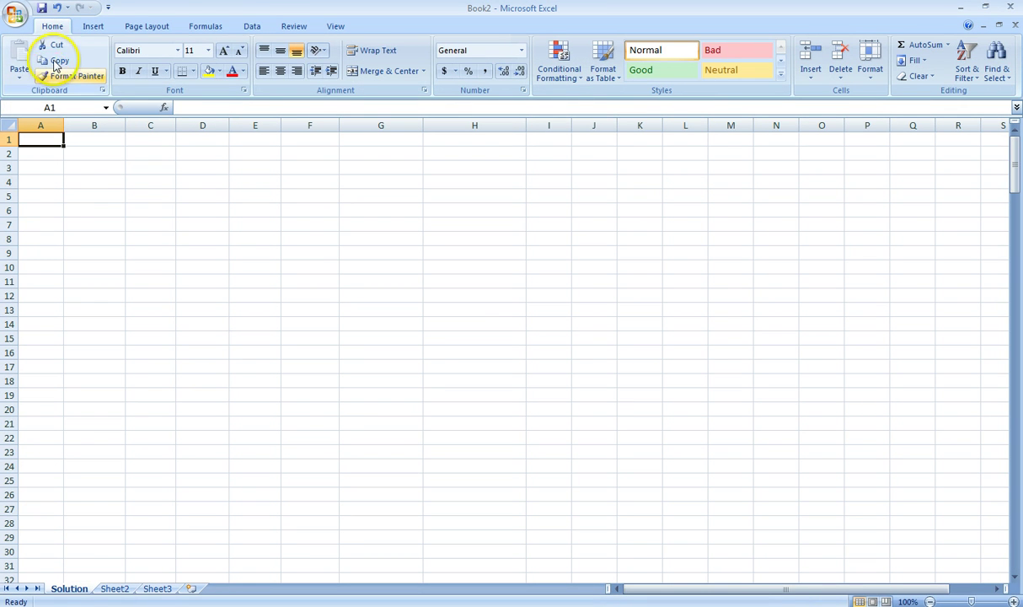
Step: Import the SalesData Access database from the Desktop as a table starting at cell A1
{"action": "left_click", "coordinate": [250, 32]}
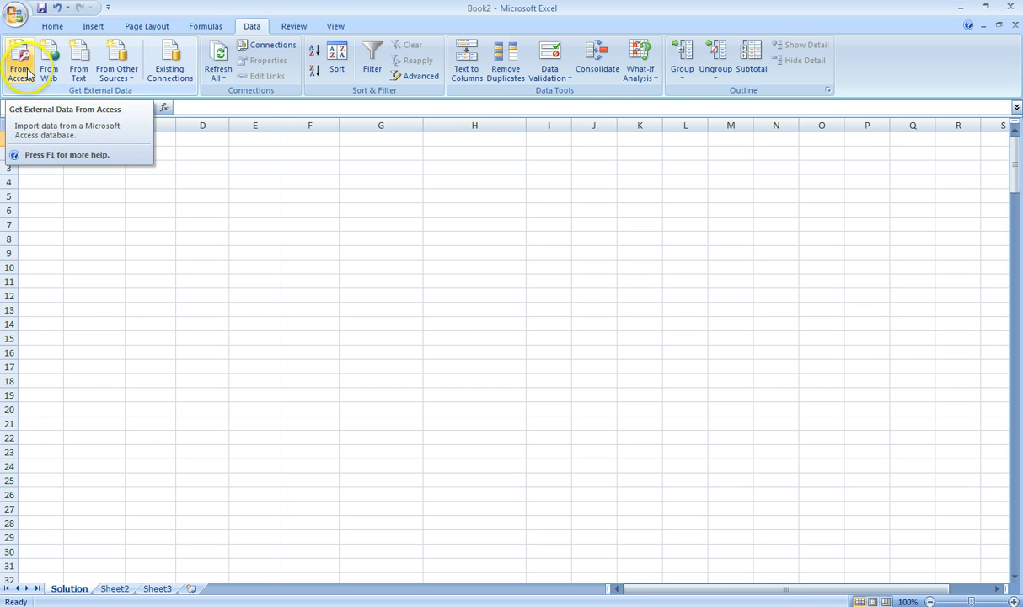
{"action": "left_click", "coordinate": [960, 8]}
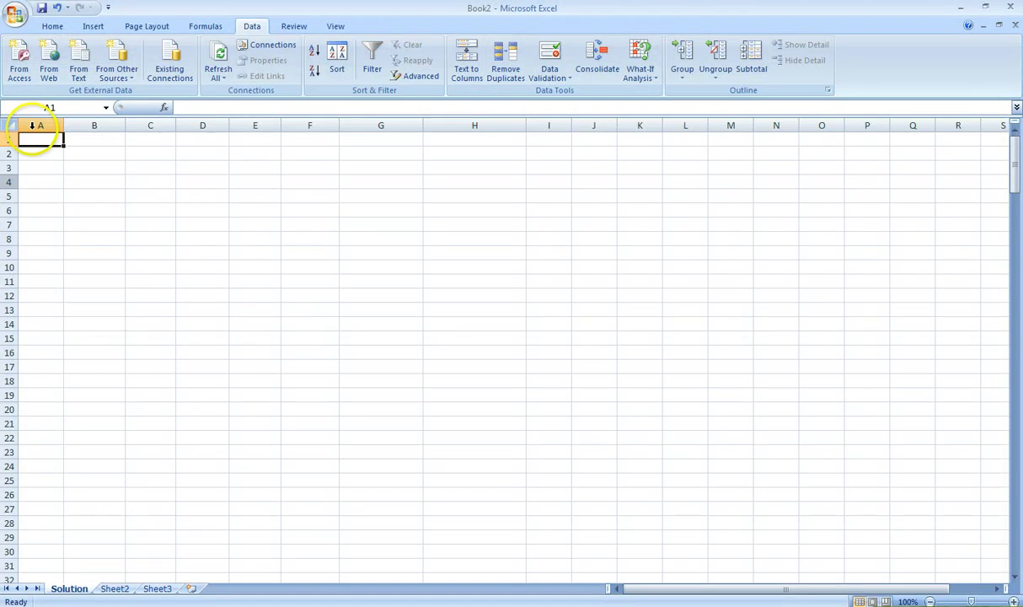
{"action": "left_click", "coordinate": [19, 68]}
{"action": "left_click_drag", "start_coordinate": [103, 17], "coordinate": [162, 65]}
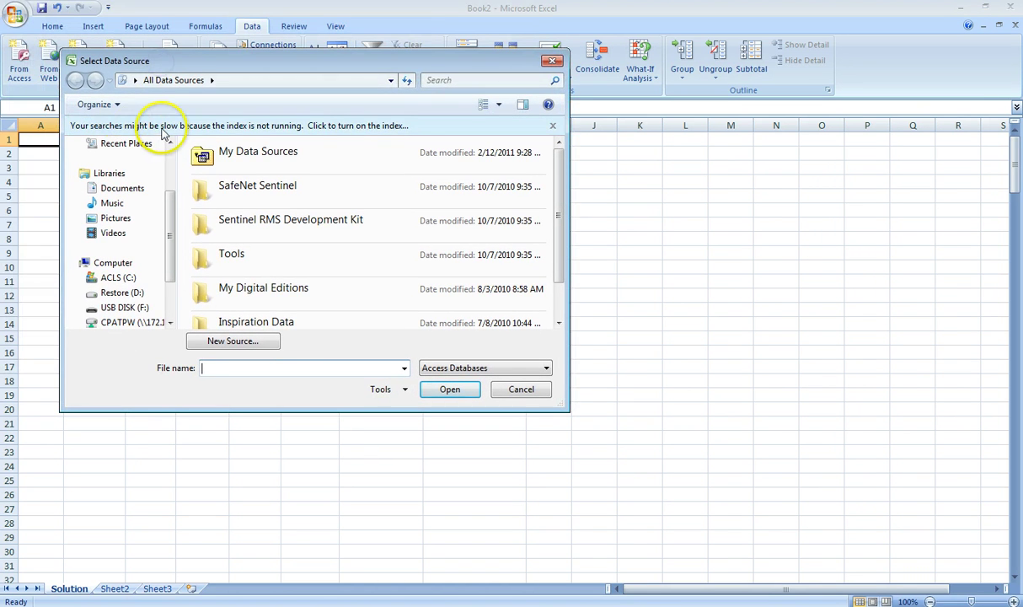
{"action": "left_click_drag", "start_coordinate": [168, 209], "coordinate": [168, 164]}
{"action": "left_click", "coordinate": [127, 193]}
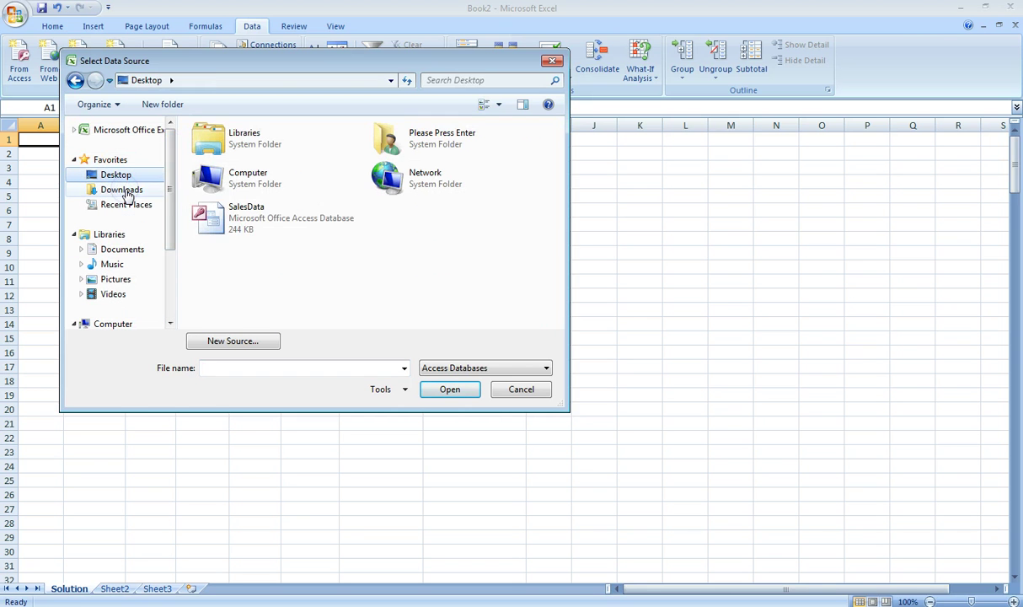
{"action": "double_click", "coordinate": [247, 221]}
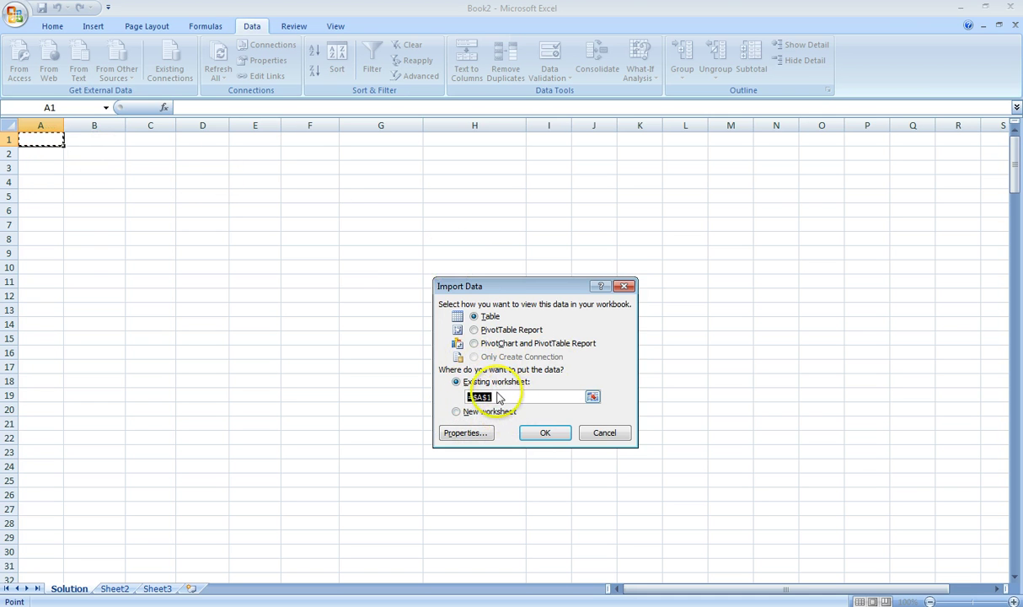
{"action": "left_click", "coordinate": [543, 434]}
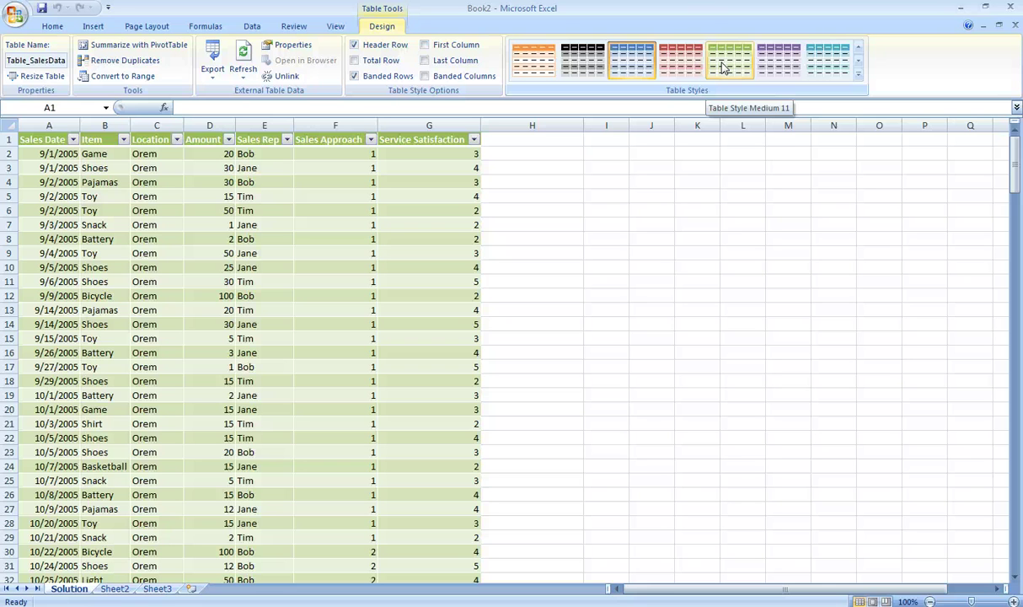
Step: Save the workbook to the Desktop with the file name sales1.xlsx
{"action": "left_click", "coordinate": [42, 9]}
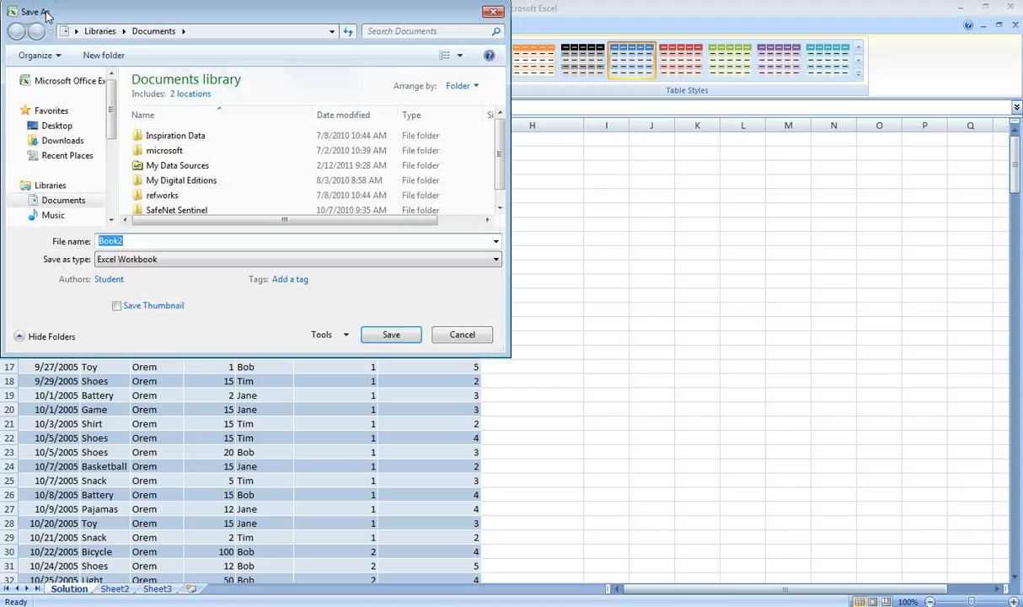
{"action": "left_click", "coordinate": [59, 126]}
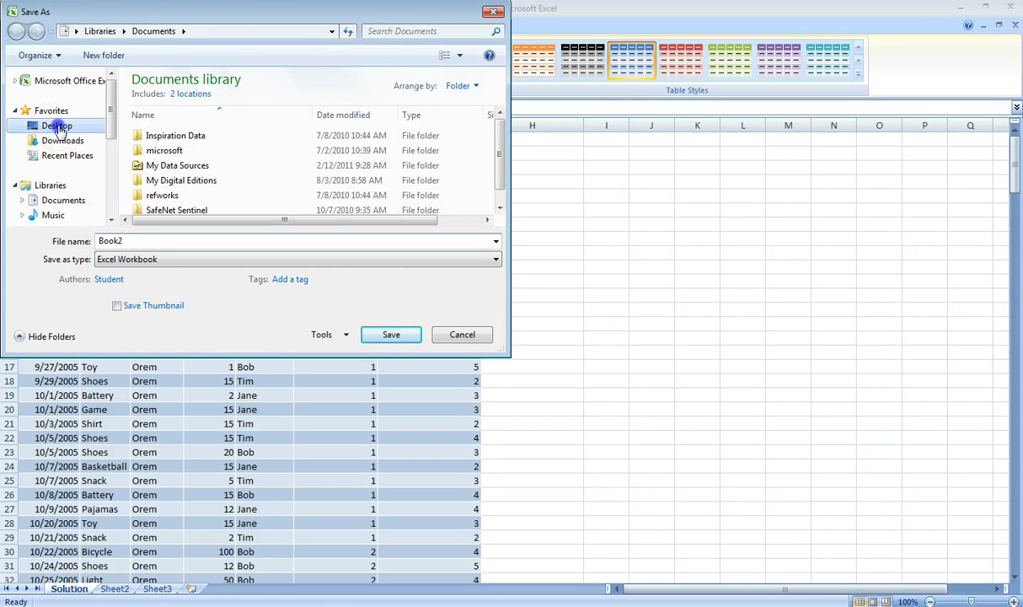
{"action": "double_click", "coordinate": [131, 241]}
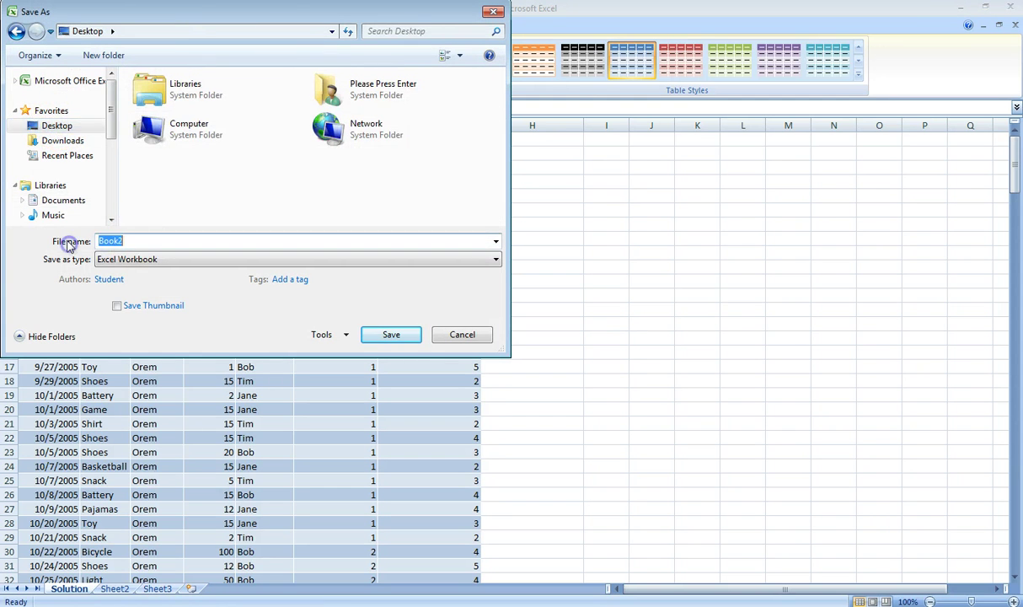
{"action": "type", "text": "sale"}
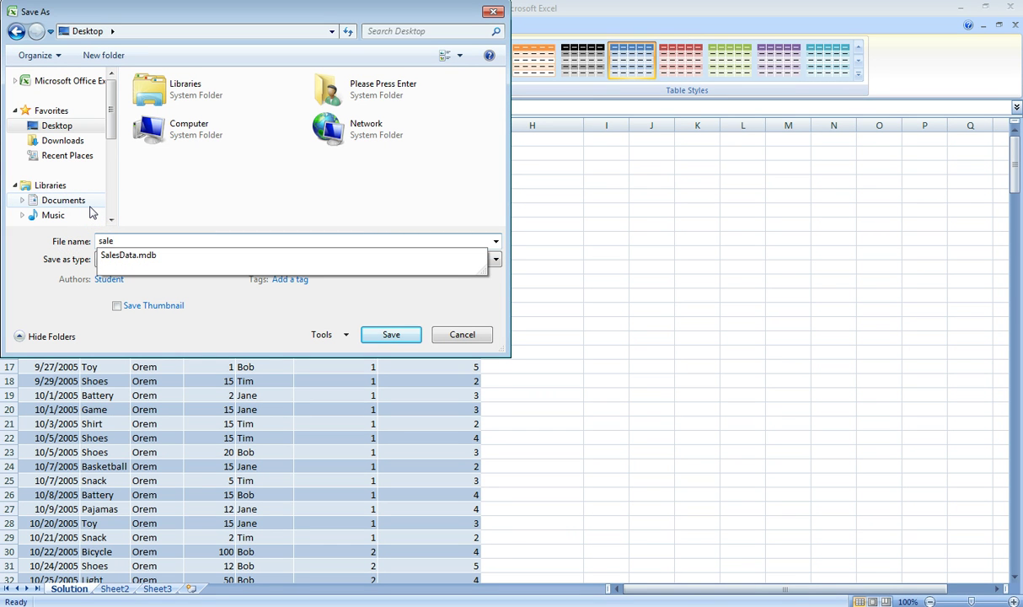
{"action": "type", "text": "s1"}
{"action": "left_click", "coordinate": [92, 202]}
{"action": "type", "text": "."}
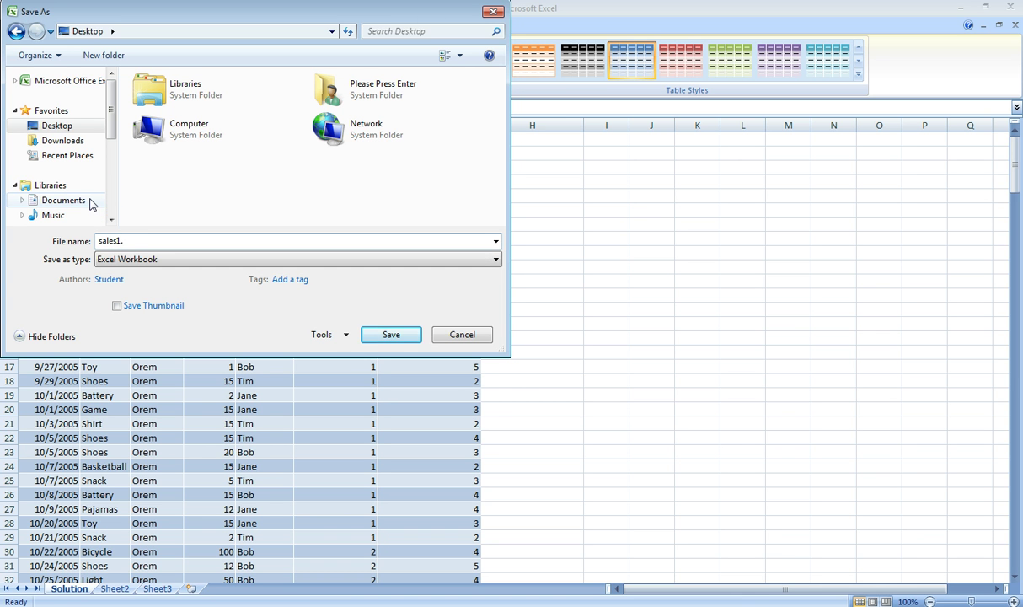
{"action": "type", "text": "xlsm"}
{"action": "key", "text": "BackSpace"}
{"action": "type", "text": "x"}
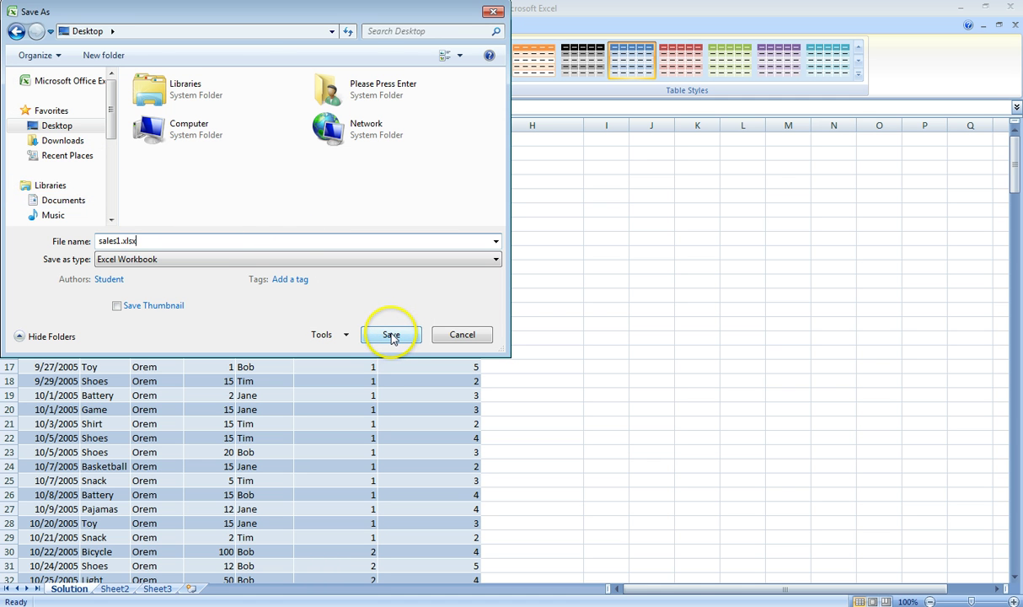
{"action": "left_click", "coordinate": [392, 335]}
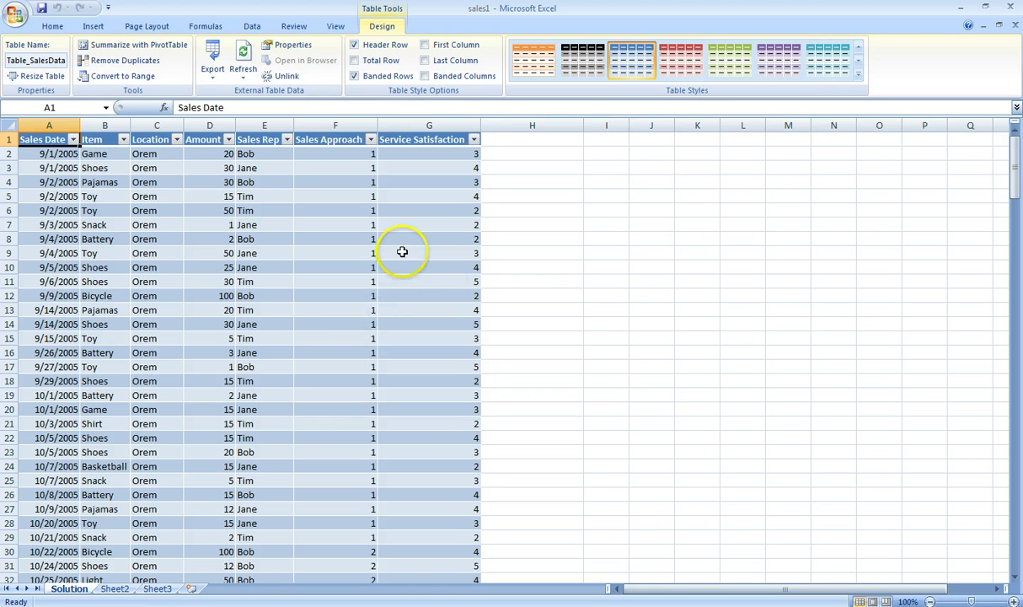
Step: Minimize and restore the sales1 window, then close Excel to show the desktop
{"action": "left_click", "coordinate": [961, 8]}
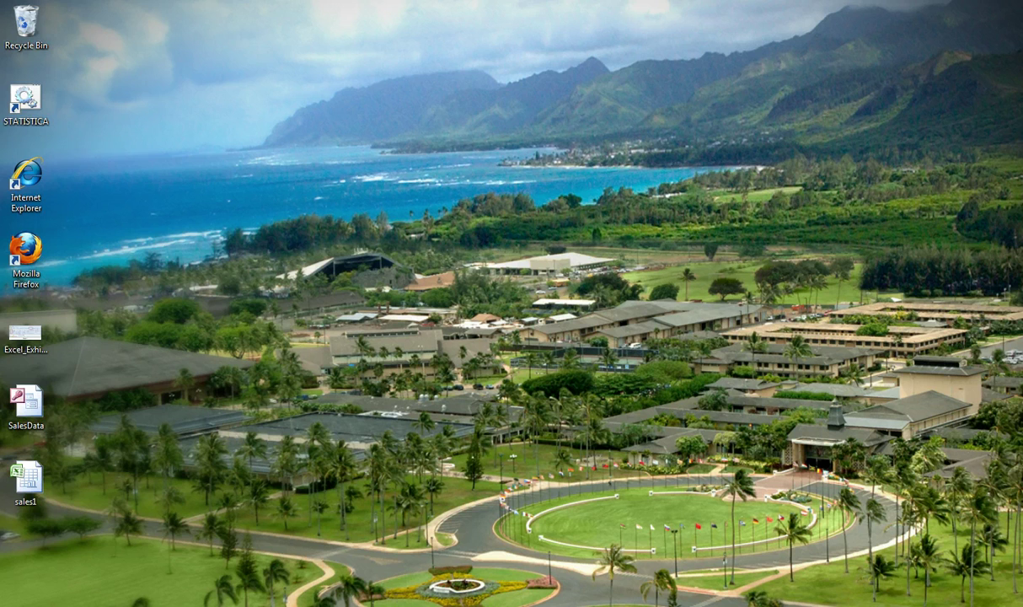
{"action": "key", "text": "alt+Tab"}
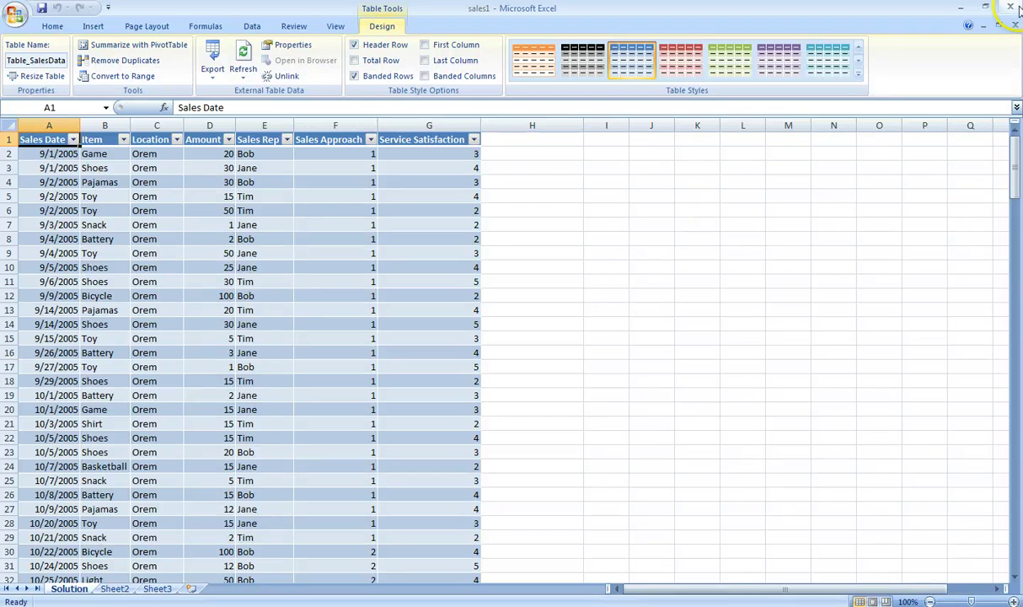
{"action": "left_click", "coordinate": [1011, 7]}
{"action": "left_click", "coordinate": [1014, 7]}
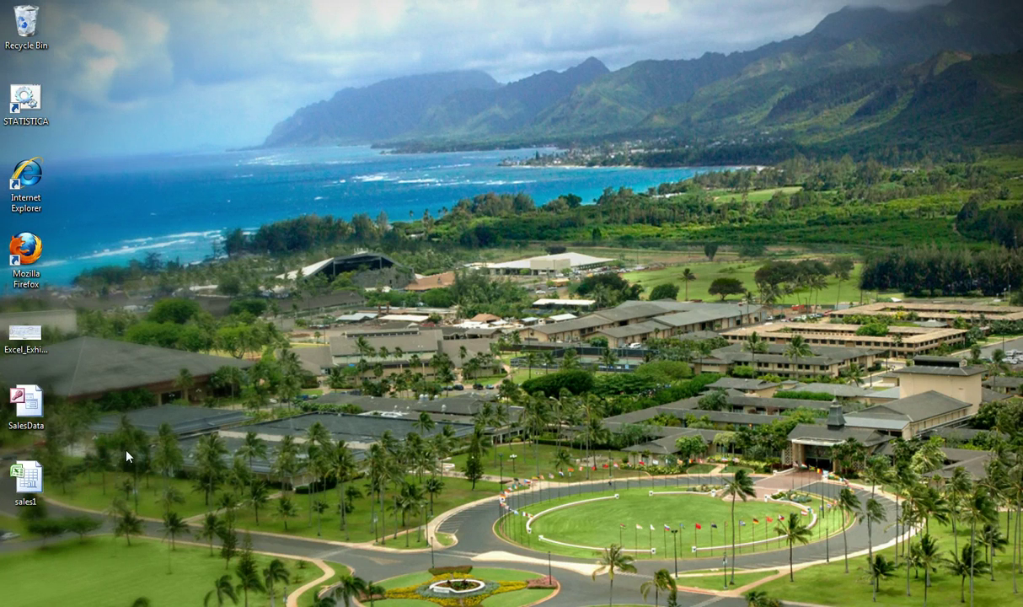
Step: Open the SalesData database in Access and display its Sales table
{"action": "left_click", "coordinate": [42, 408]}
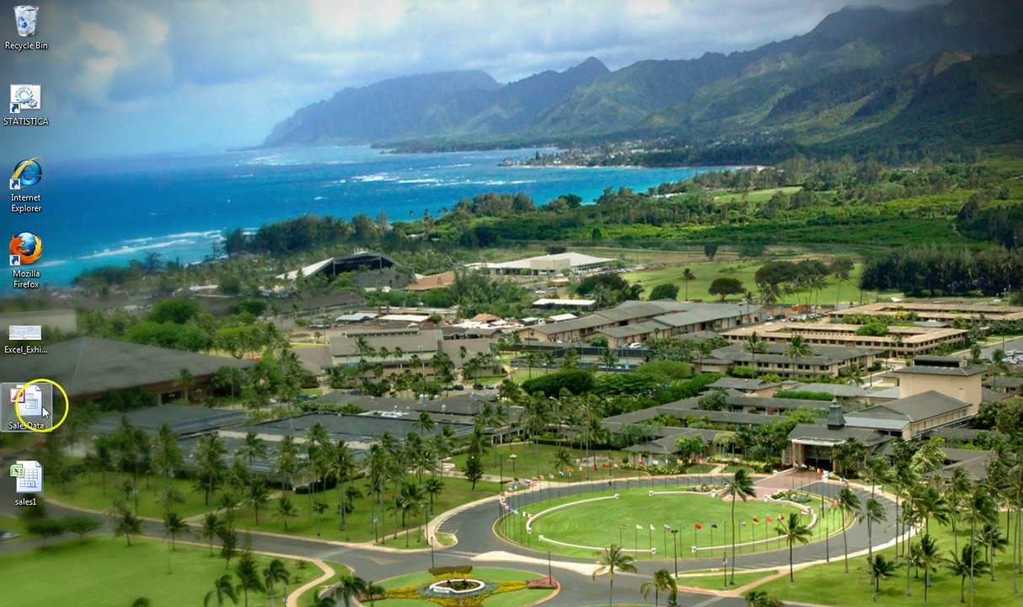
{"action": "double_click", "coordinate": [43, 408]}
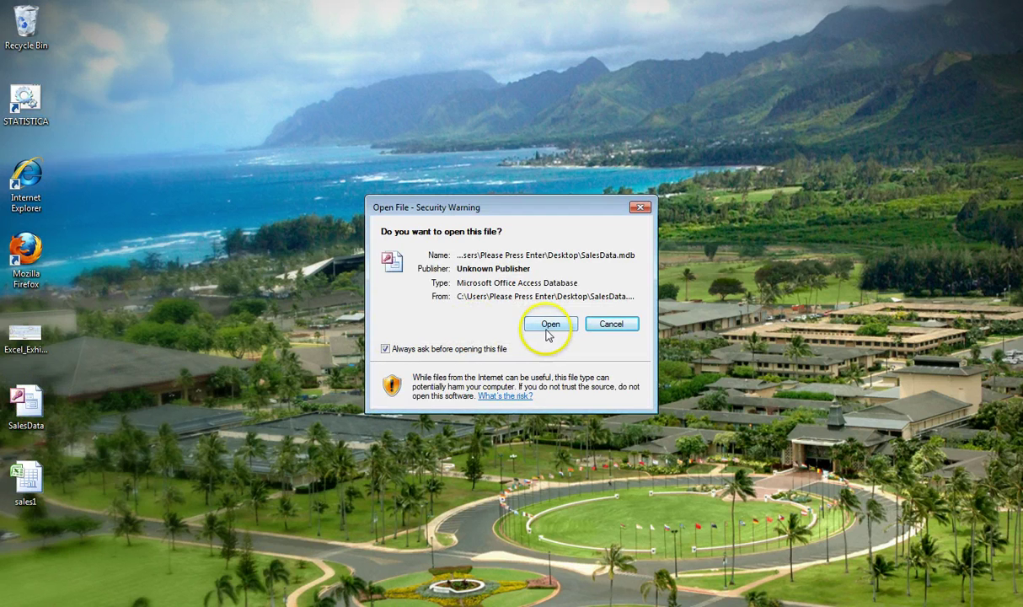
{"action": "left_click", "coordinate": [544, 325]}
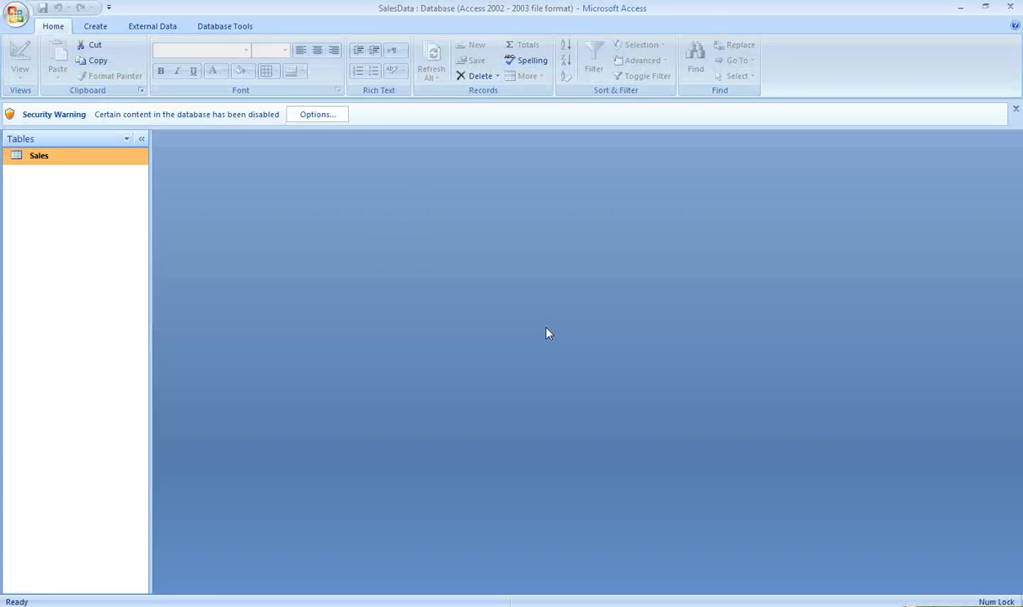
{"action": "double_click", "coordinate": [86, 158]}
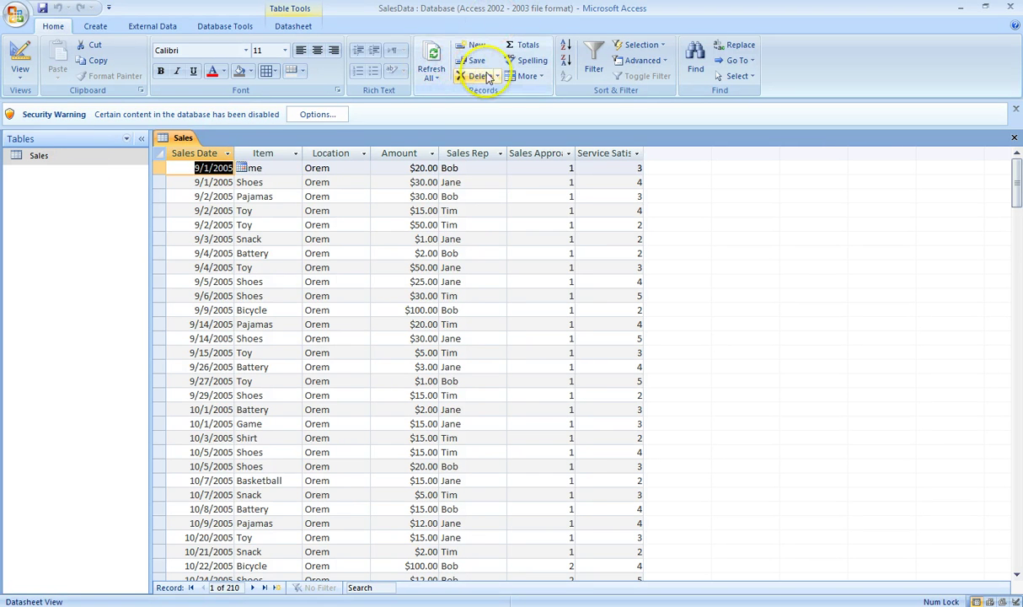
Step: Change the first sale's Amount to 2,000 and move to the second row
{"action": "left_click", "coordinate": [421, 168]}
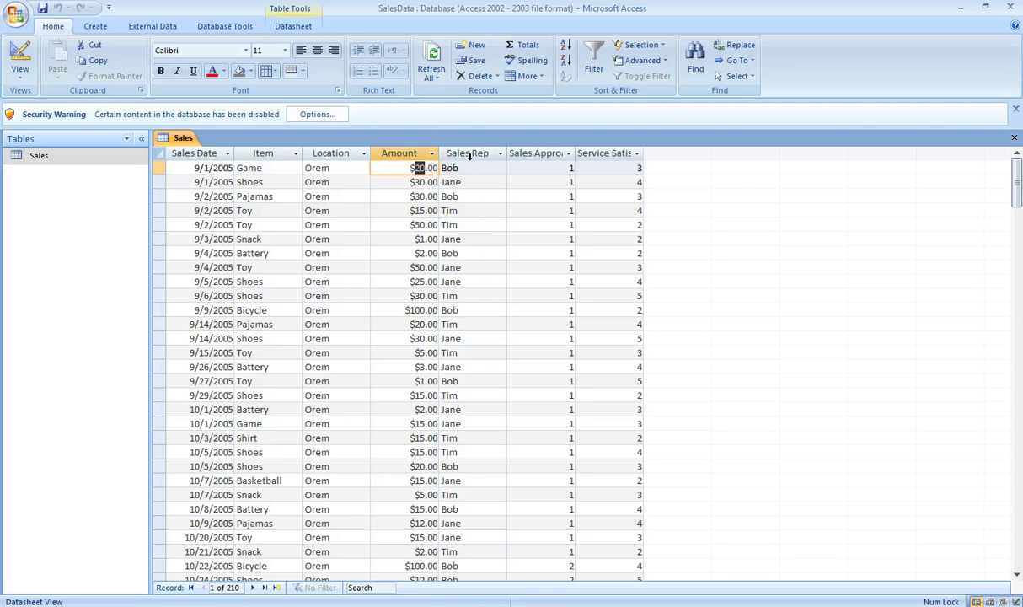
{"action": "type", "text": "2"}
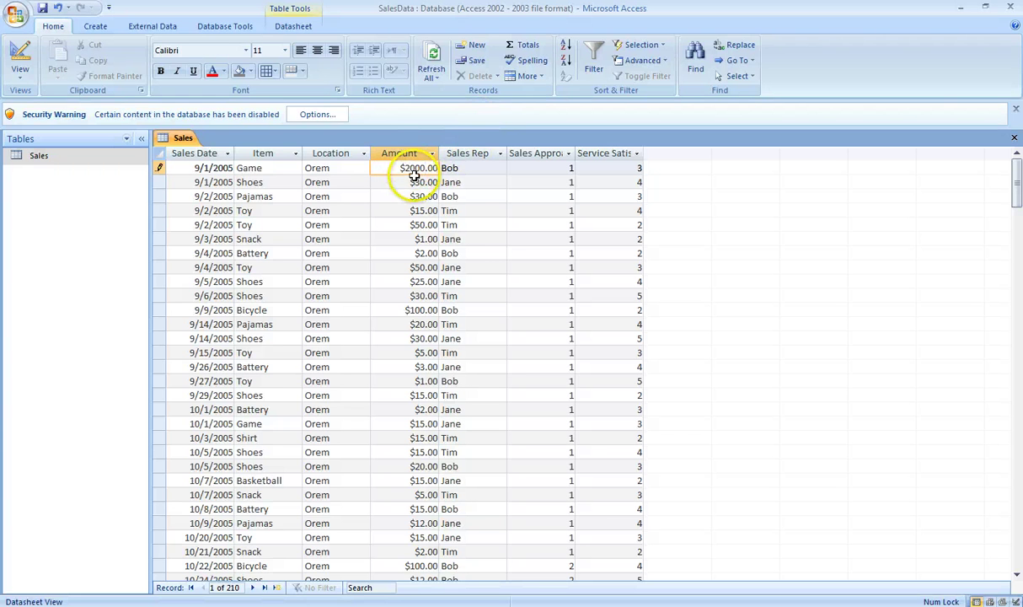
{"action": "left_click", "coordinate": [416, 181]}
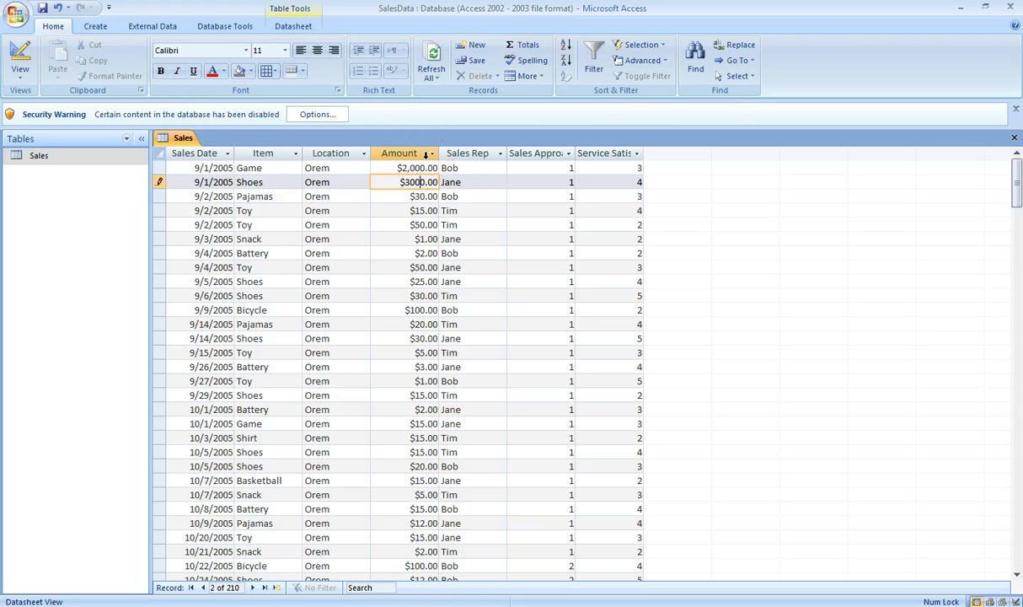
Step: Enable the SalesData database's disabled content through the security options
{"action": "left_click", "coordinate": [339, 116]}
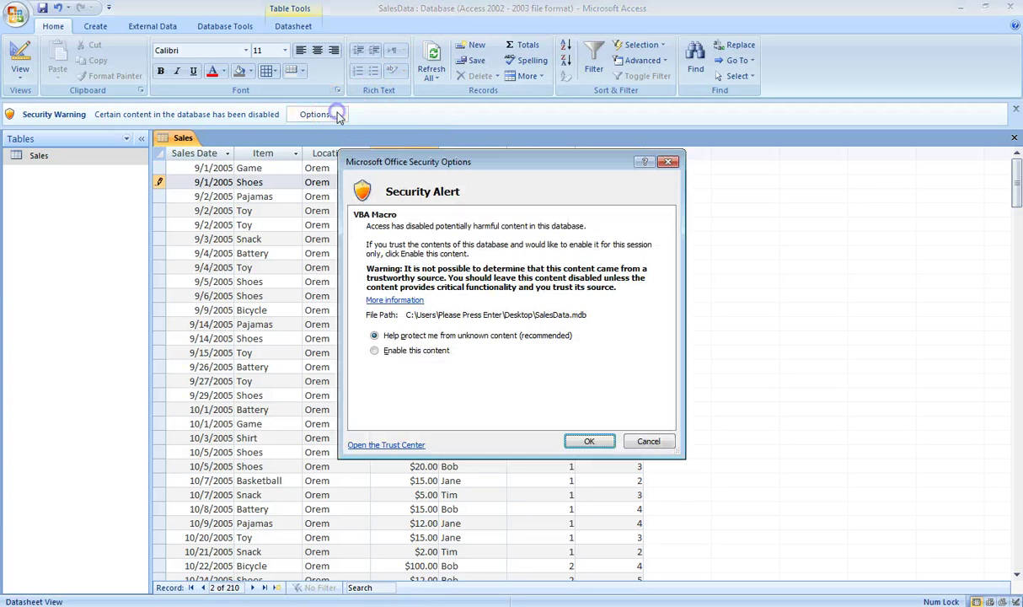
{"action": "left_click", "coordinate": [374, 351]}
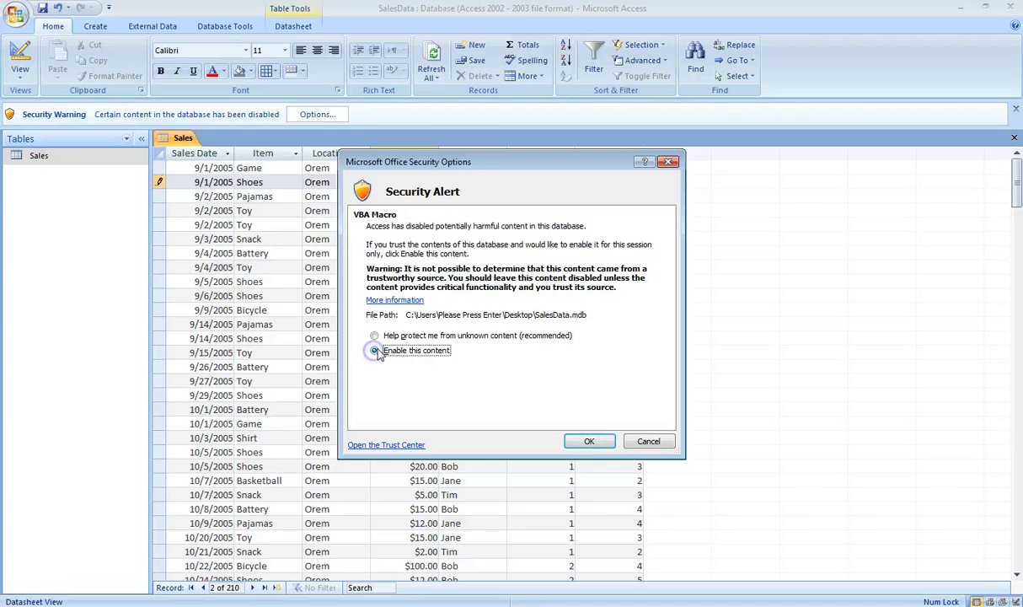
{"action": "left_click", "coordinate": [588, 441]}
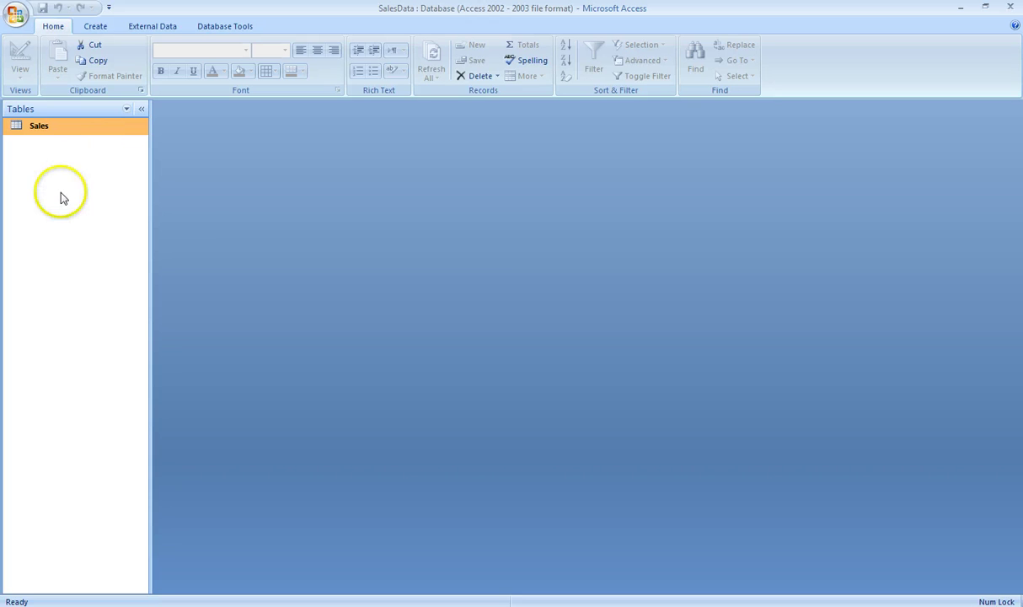
Step: Reopen the Sales table, then close the Access window
{"action": "left_click", "coordinate": [63, 138]}
{"action": "double_click", "coordinate": [65, 128]}
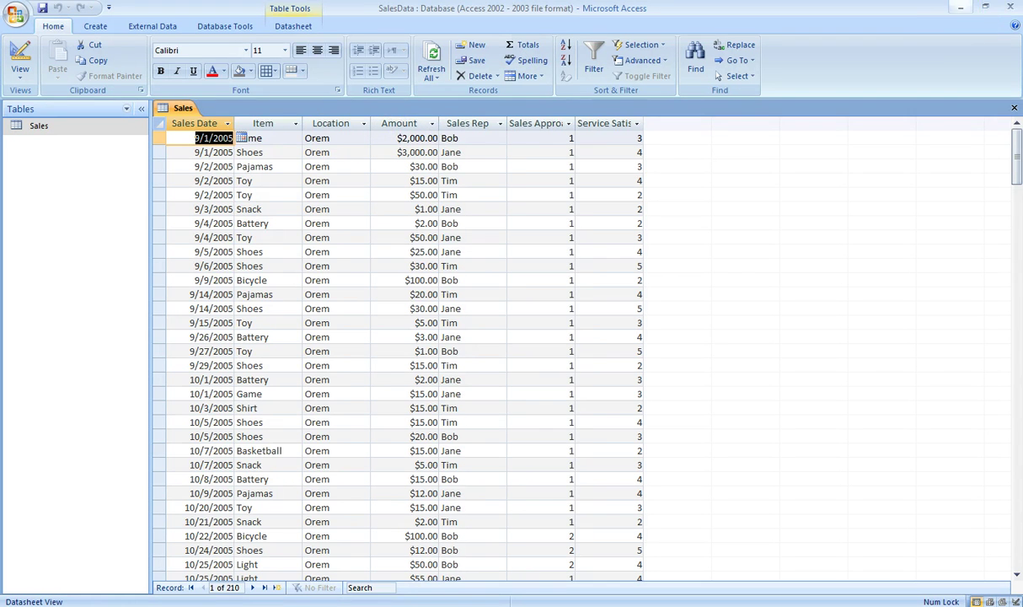
{"action": "left_click", "coordinate": [1015, 8]}
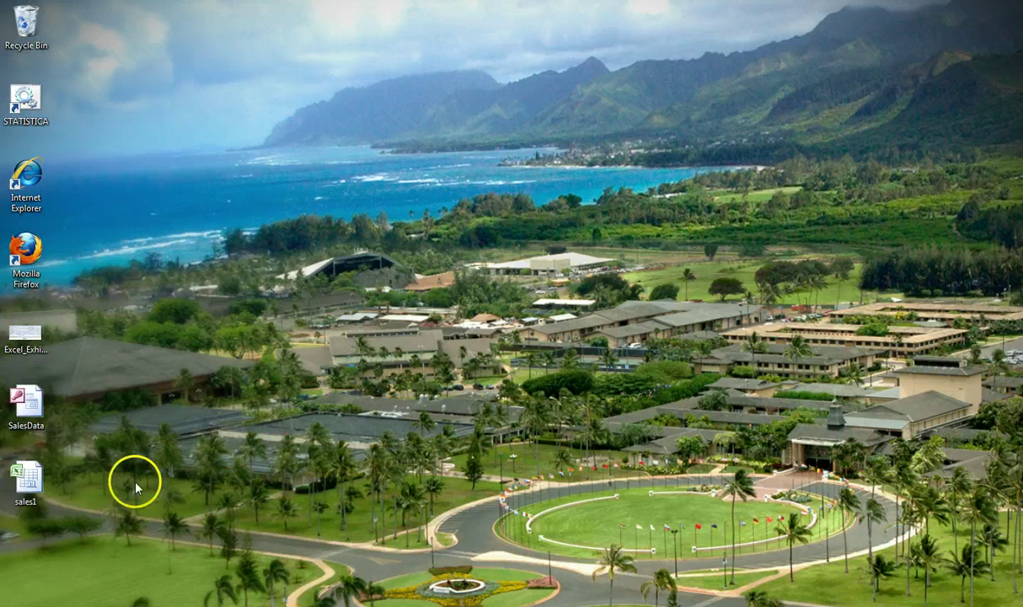
Step: Open the sales1 workbook from the desktop and select Amount cell D2
{"action": "left_click", "coordinate": [37, 481]}
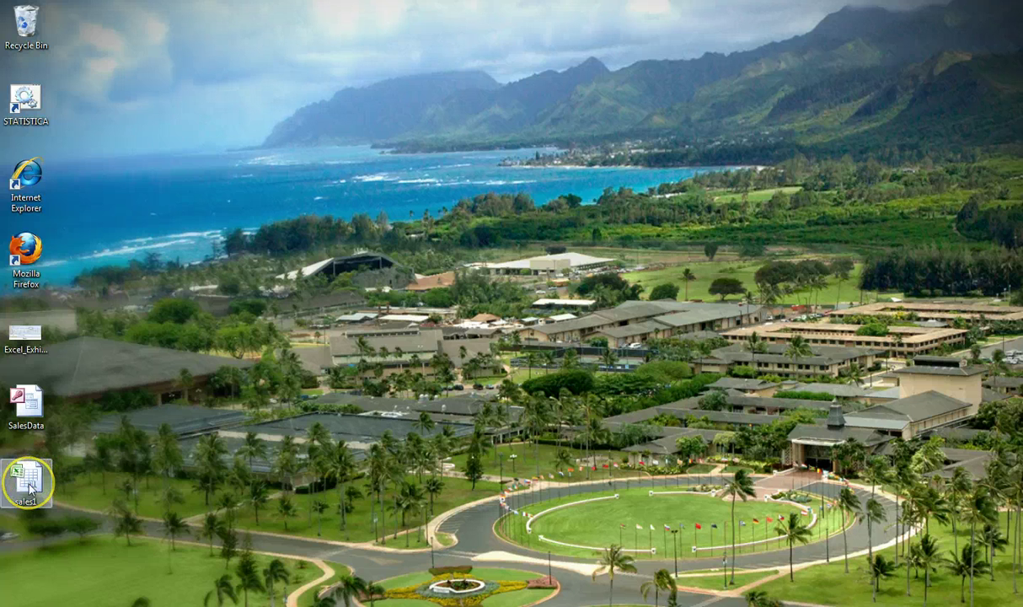
{"action": "double_click", "coordinate": [29, 485]}
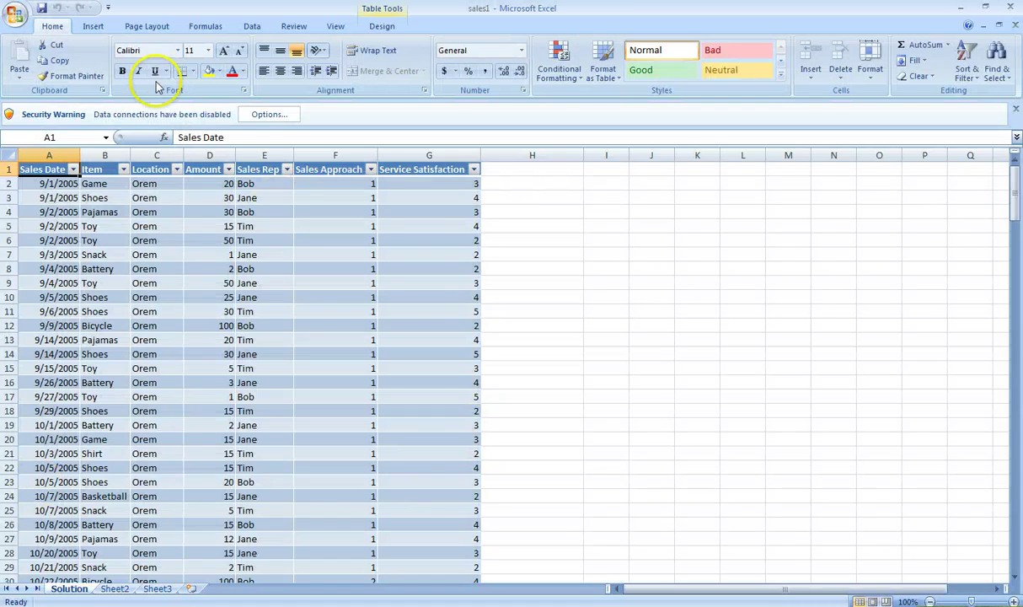
{"action": "left_click", "coordinate": [221, 185]}
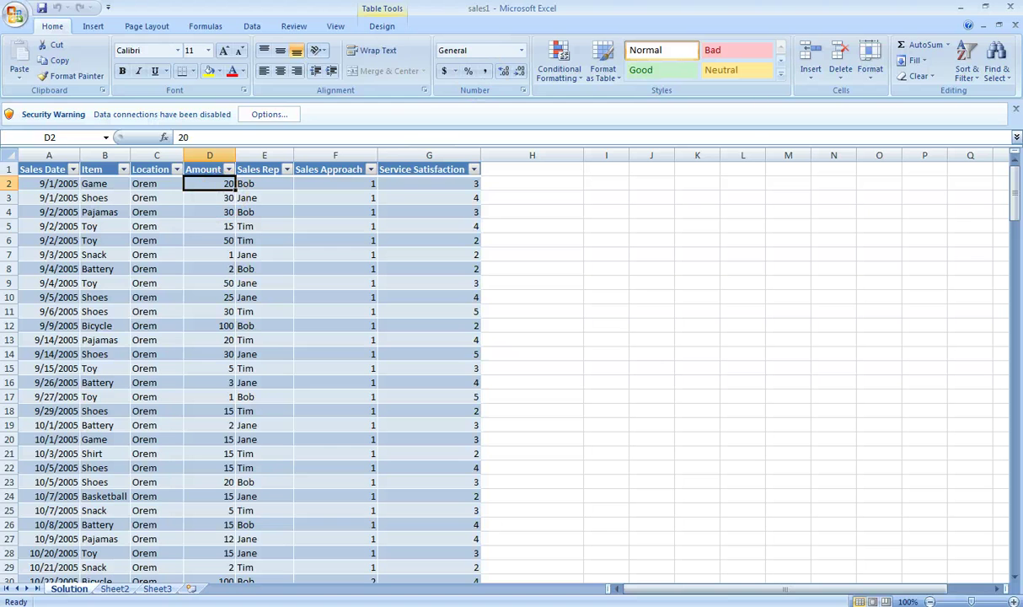
Step: Refresh all connected data, allowing the external connection in the Security Notice
{"action": "left_click", "coordinate": [256, 30]}
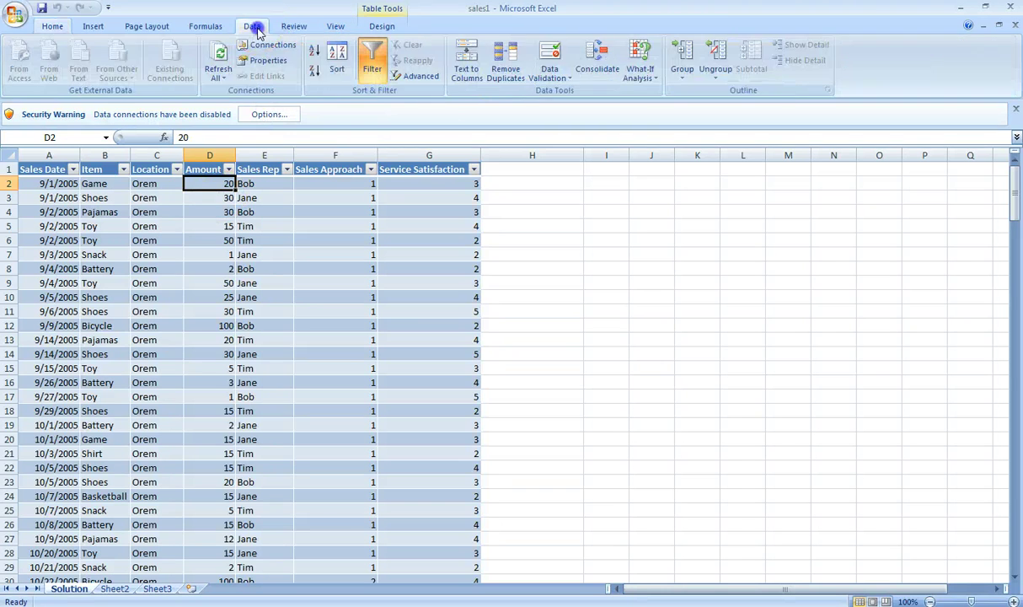
{"action": "left_click", "coordinate": [225, 80]}
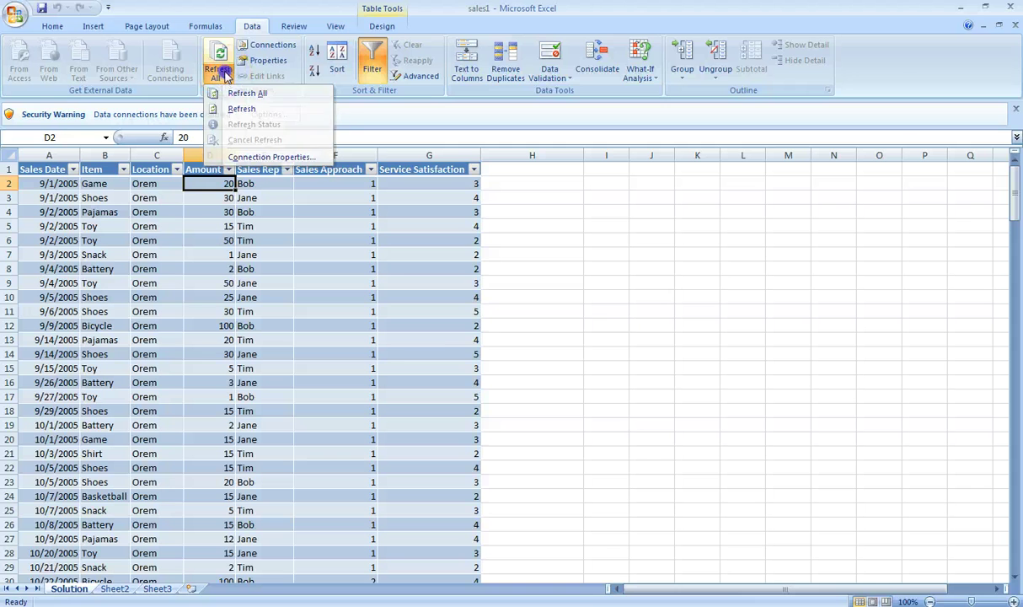
{"action": "left_click", "coordinate": [246, 93]}
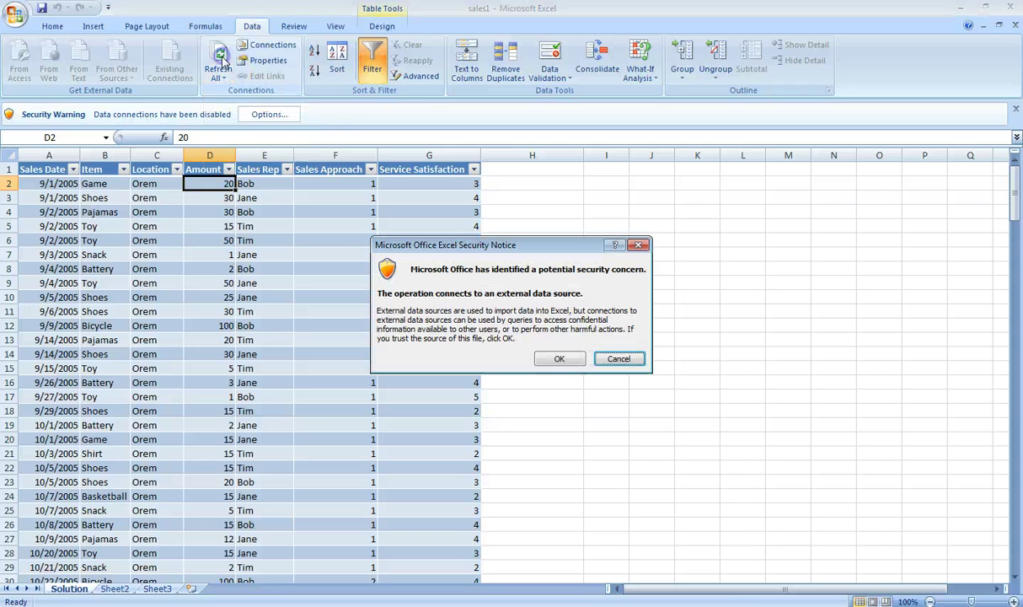
{"action": "left_click", "coordinate": [542, 358]}
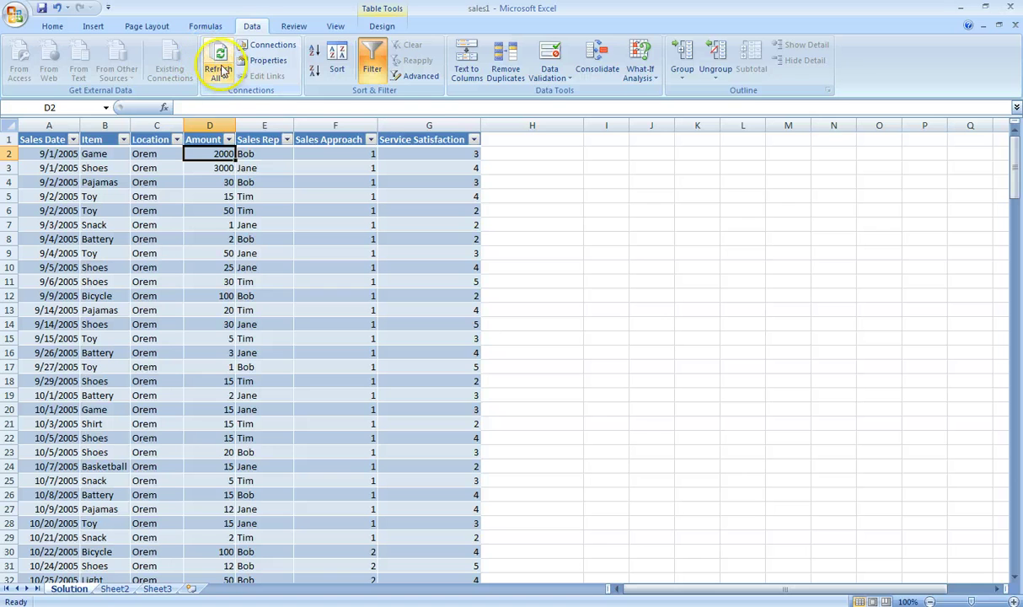
Step: Turn on 'Refresh data when opening the file' in the SalesData connection properties
{"action": "left_click", "coordinate": [224, 79]}
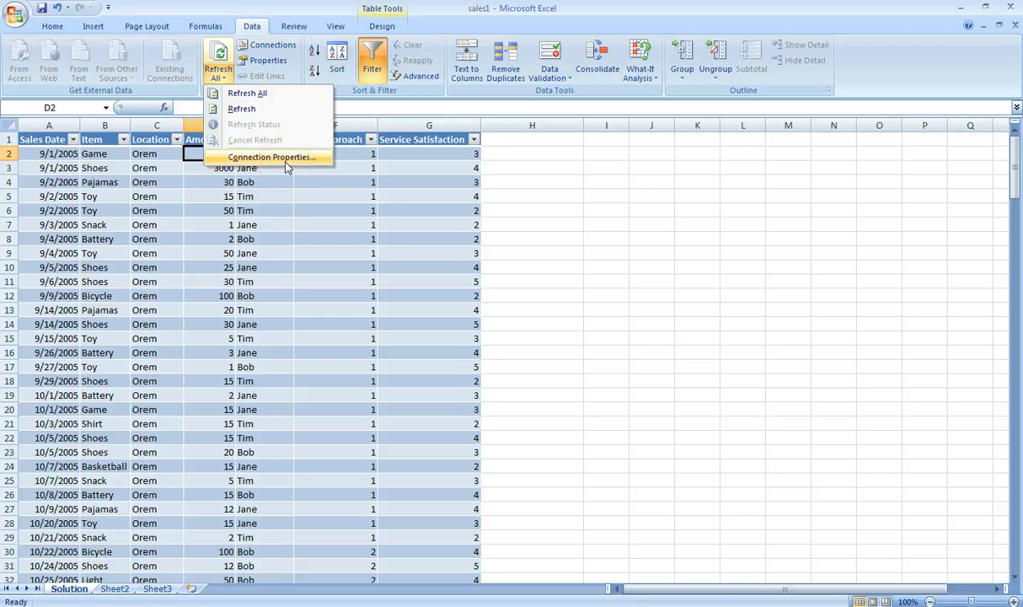
{"action": "left_click", "coordinate": [286, 161]}
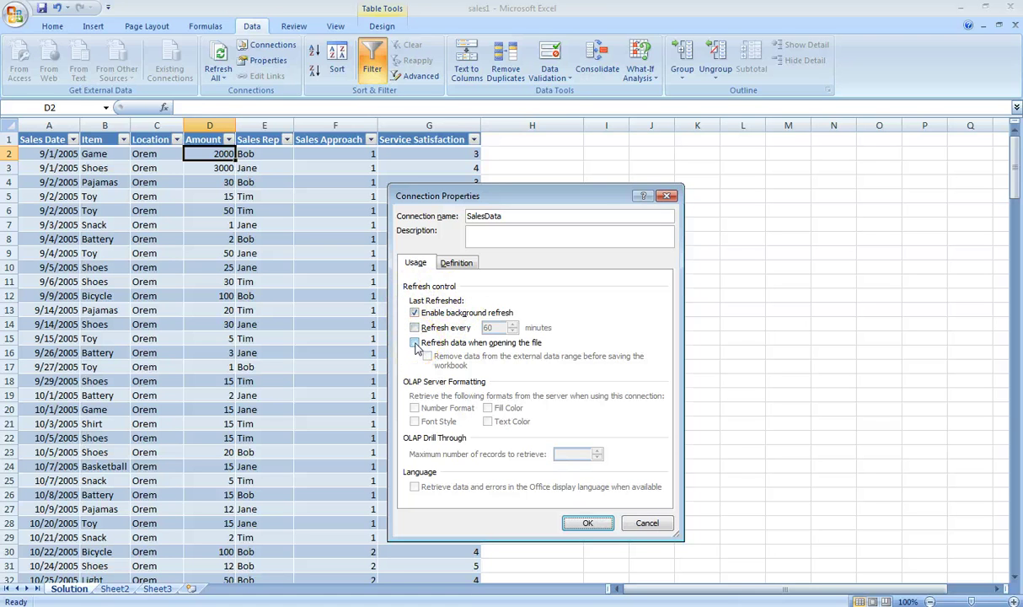
{"action": "left_click", "coordinate": [415, 343]}
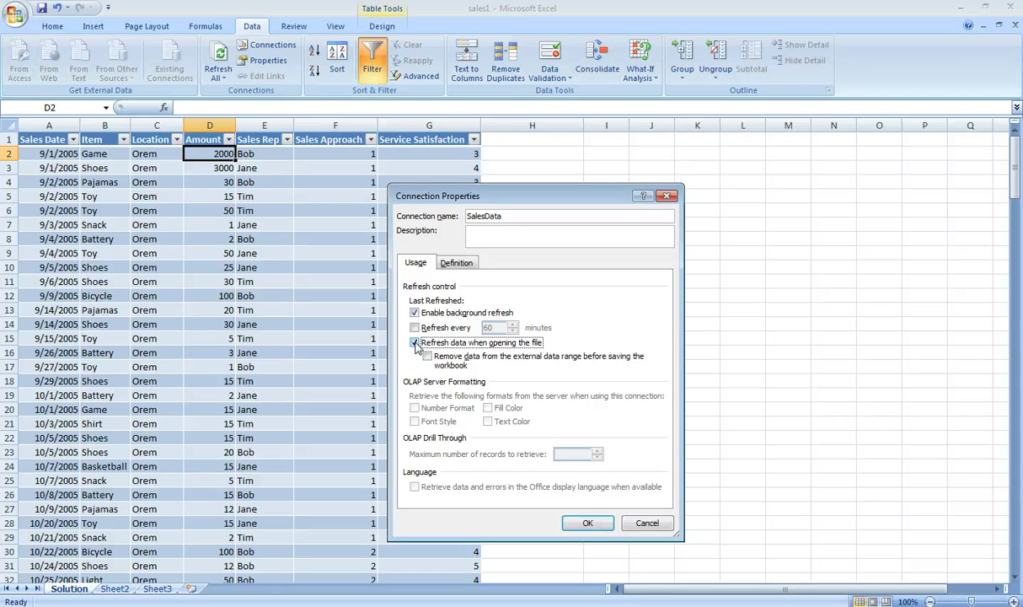
{"action": "left_click", "coordinate": [588, 523]}
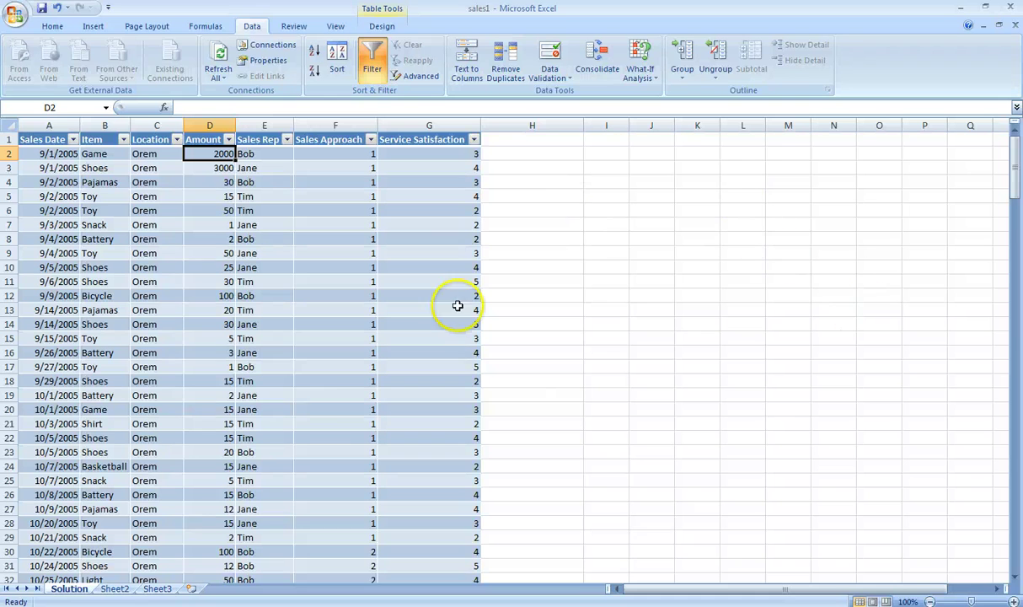
Step: Close sales1 with its changes saved, then start a PivotTable in the new Book1
{"action": "scroll", "coordinate": [590, 411], "scroll_direction": "down", "scroll_amount": 1}
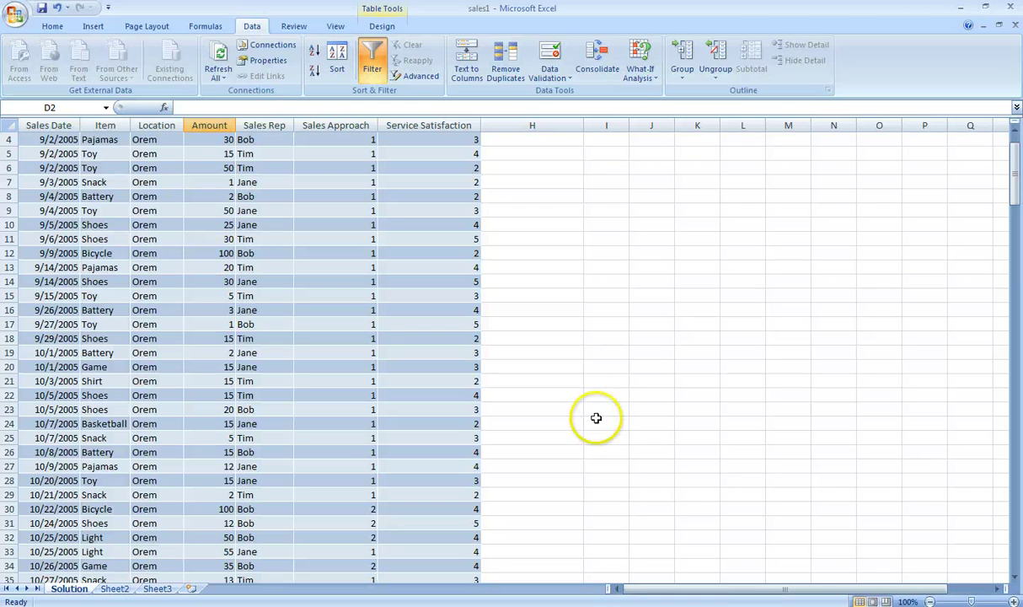
{"action": "left_click", "coordinate": [1012, 9]}
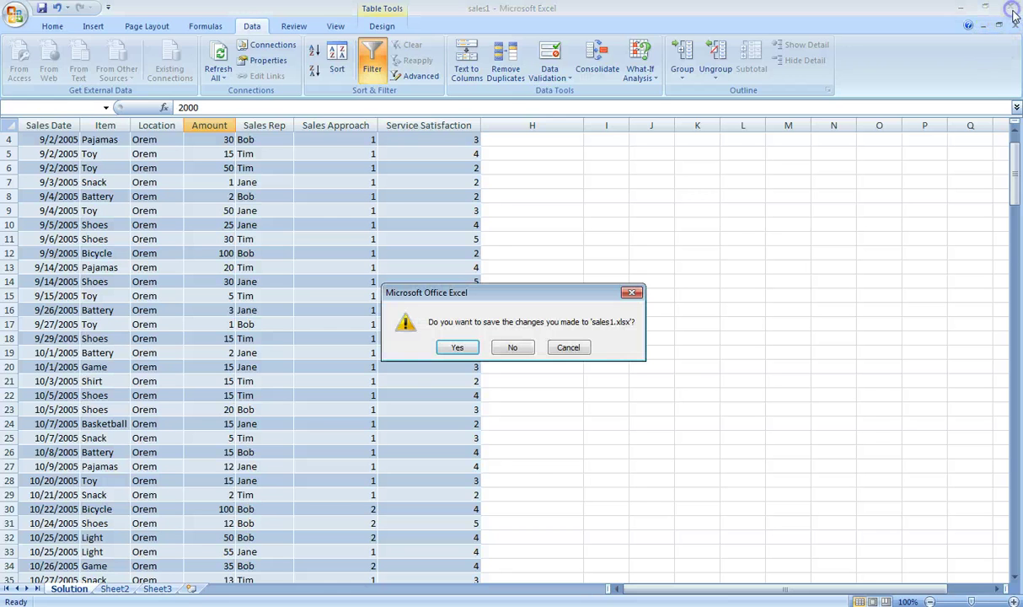
{"action": "left_click", "coordinate": [456, 349]}
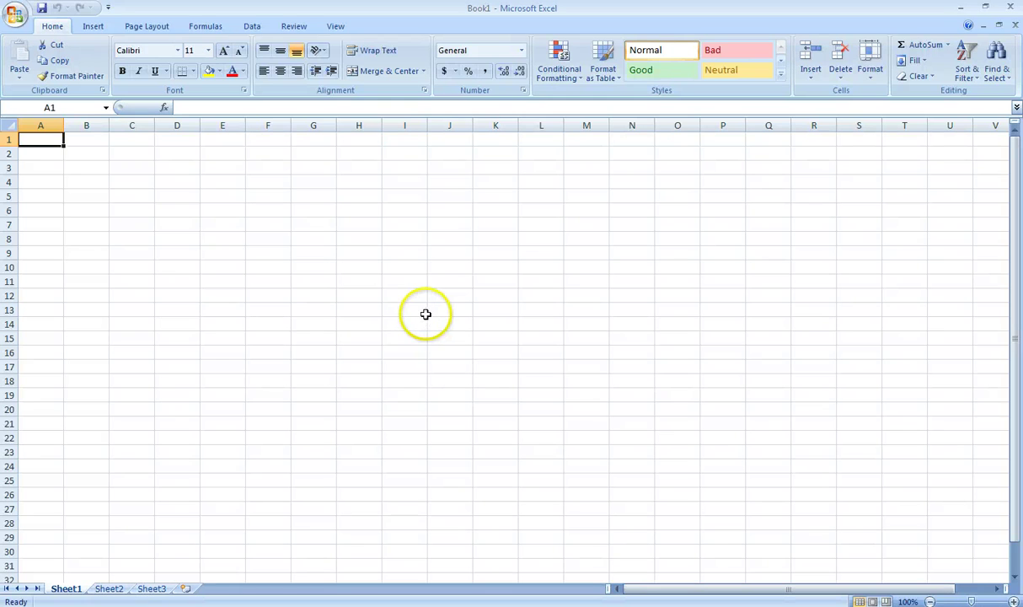
{"action": "left_click", "coordinate": [100, 27]}
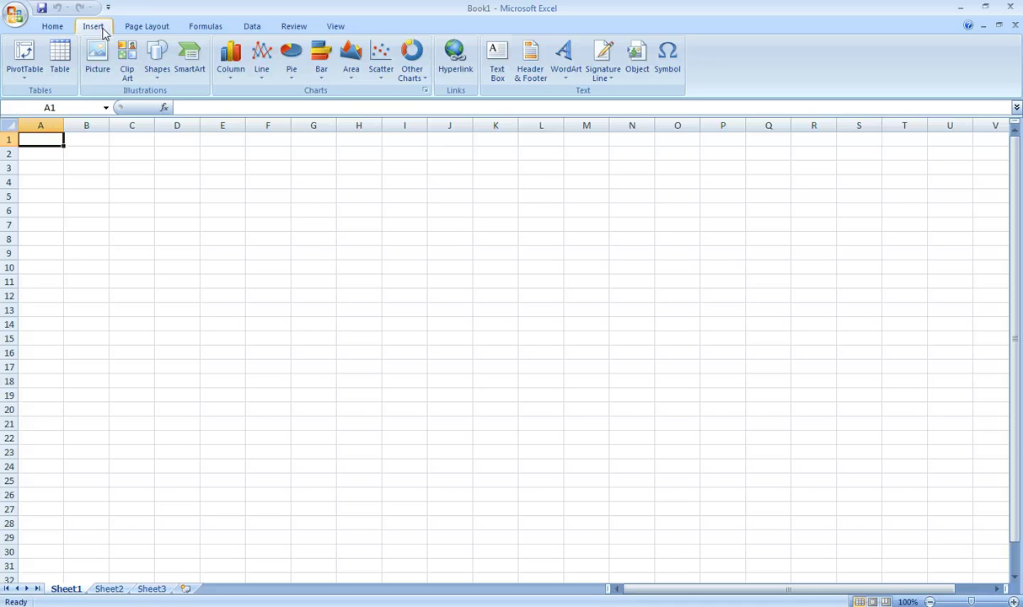
{"action": "left_click", "coordinate": [24, 59]}
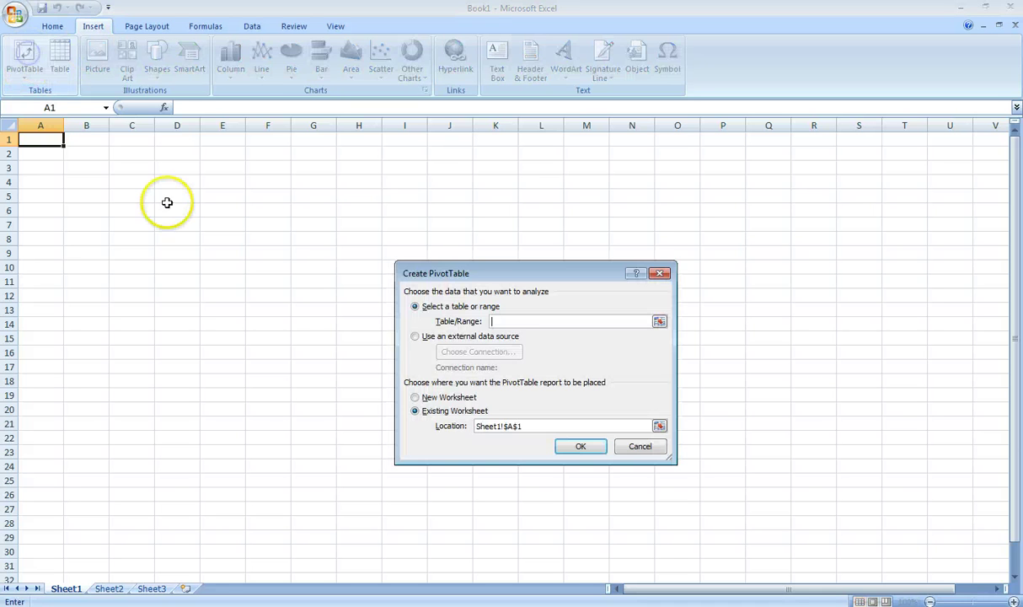
Step: Connect the PivotTable to the Desktop's SalesData database as an external source and create it
{"action": "left_click", "coordinate": [416, 338]}
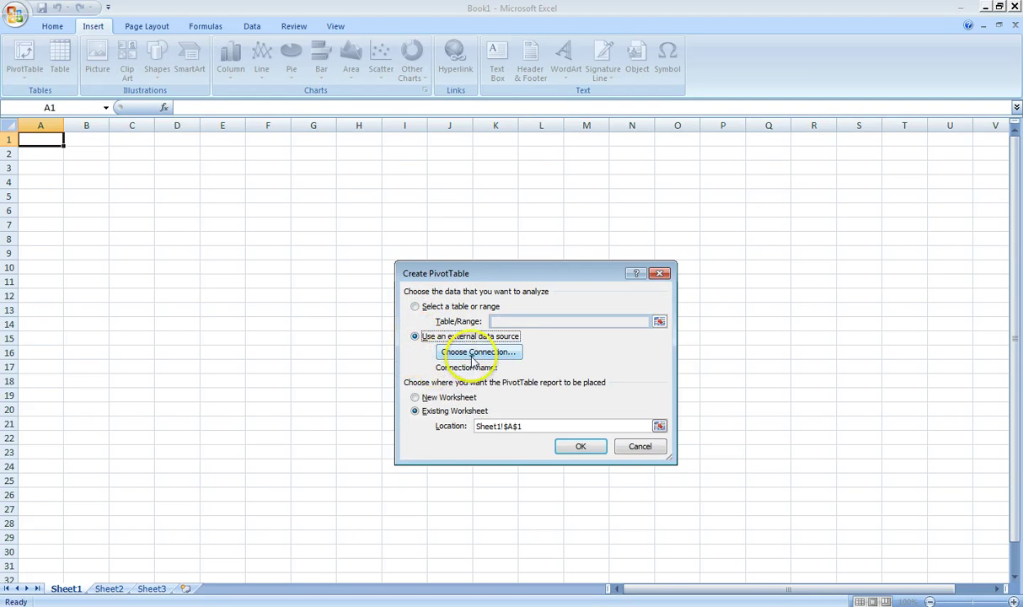
{"action": "left_click", "coordinate": [473, 353]}
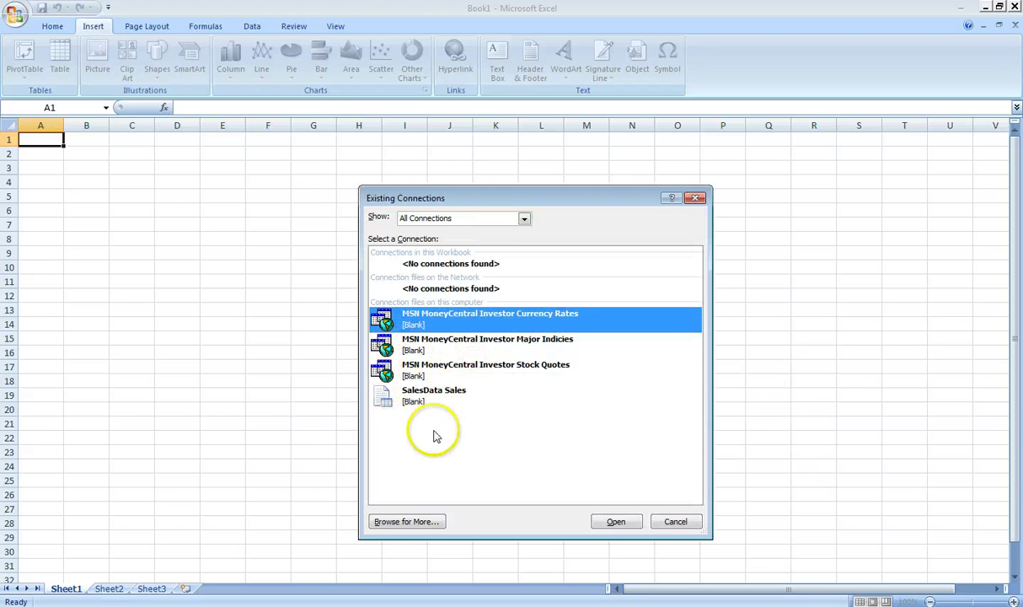
{"action": "left_click", "coordinate": [407, 522]}
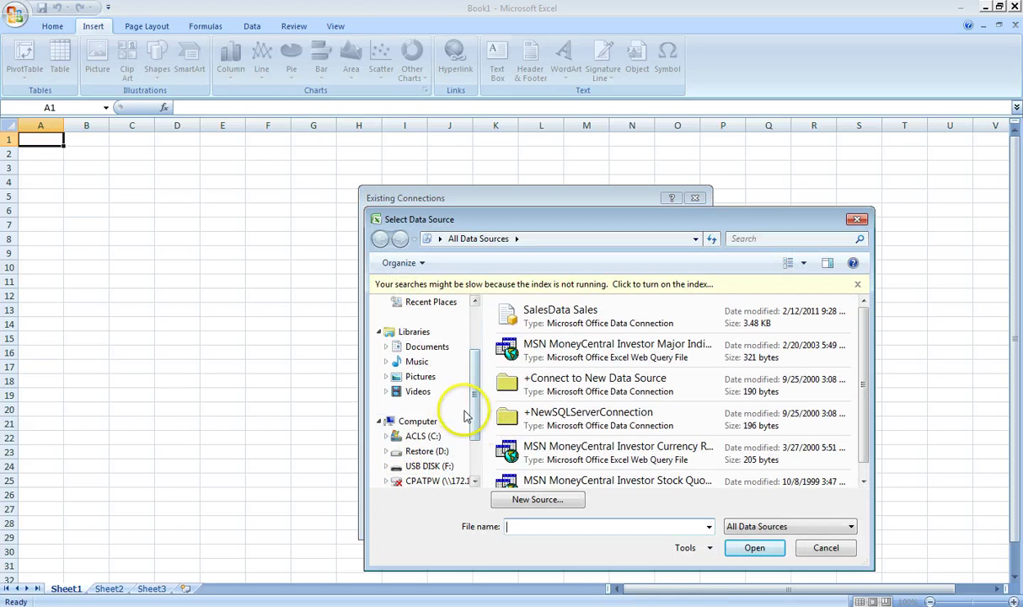
{"action": "left_click_drag", "start_coordinate": [475, 415], "coordinate": [472, 371]}
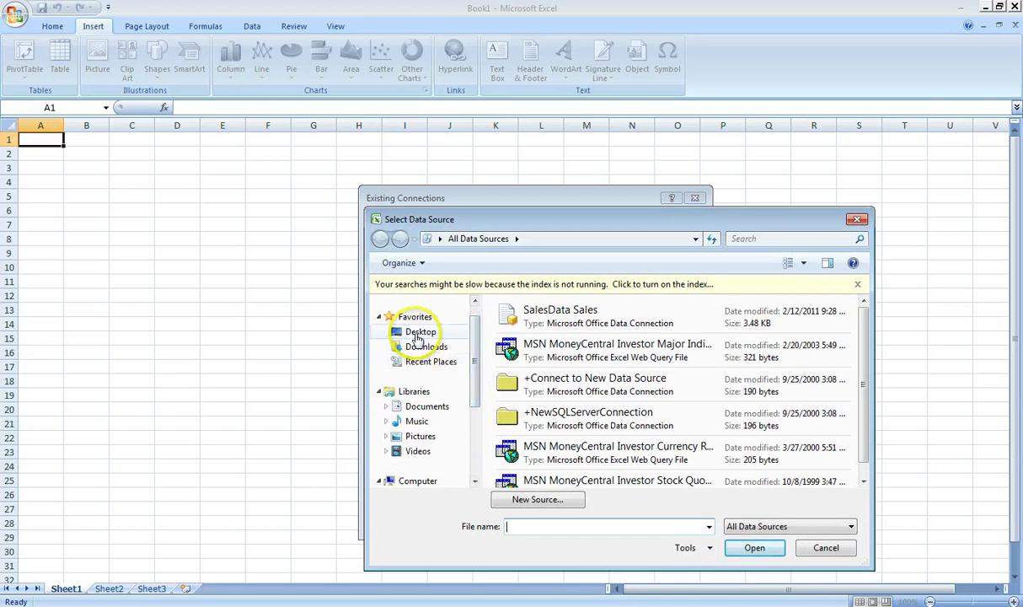
{"action": "left_click", "coordinate": [419, 331]}
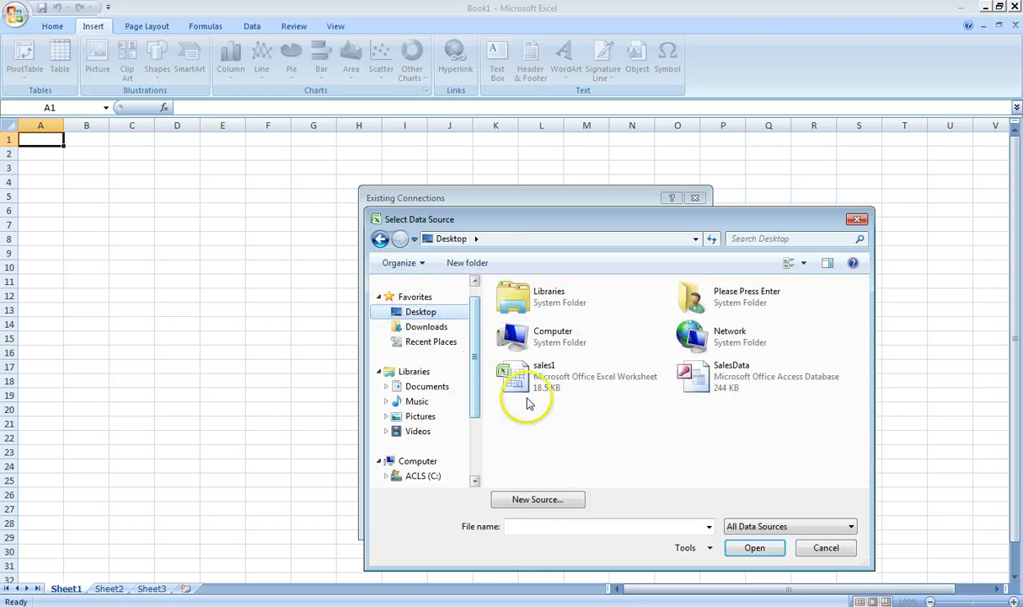
{"action": "left_click", "coordinate": [721, 387]}
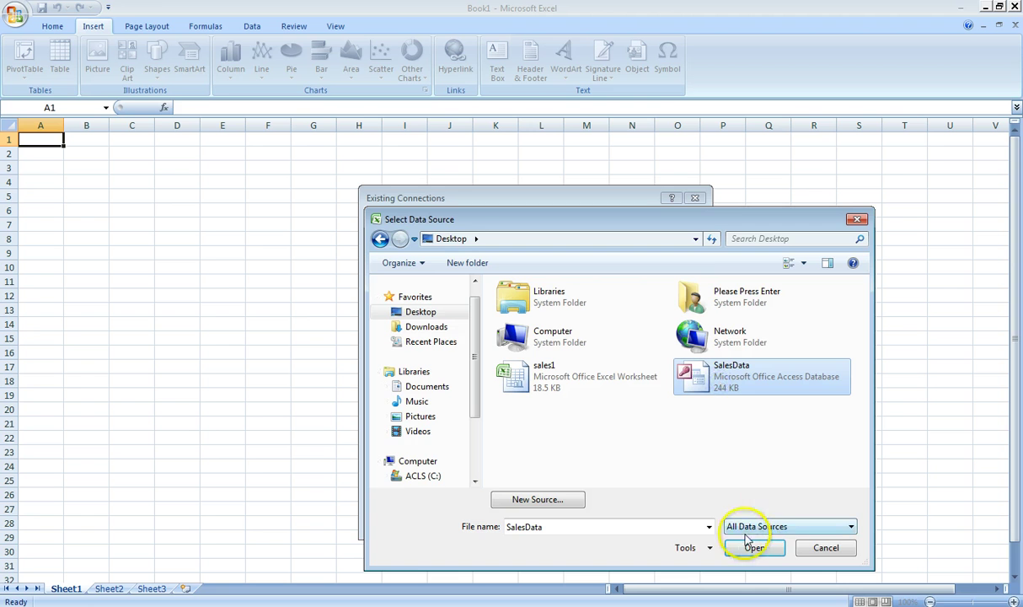
{"action": "left_click", "coordinate": [752, 549]}
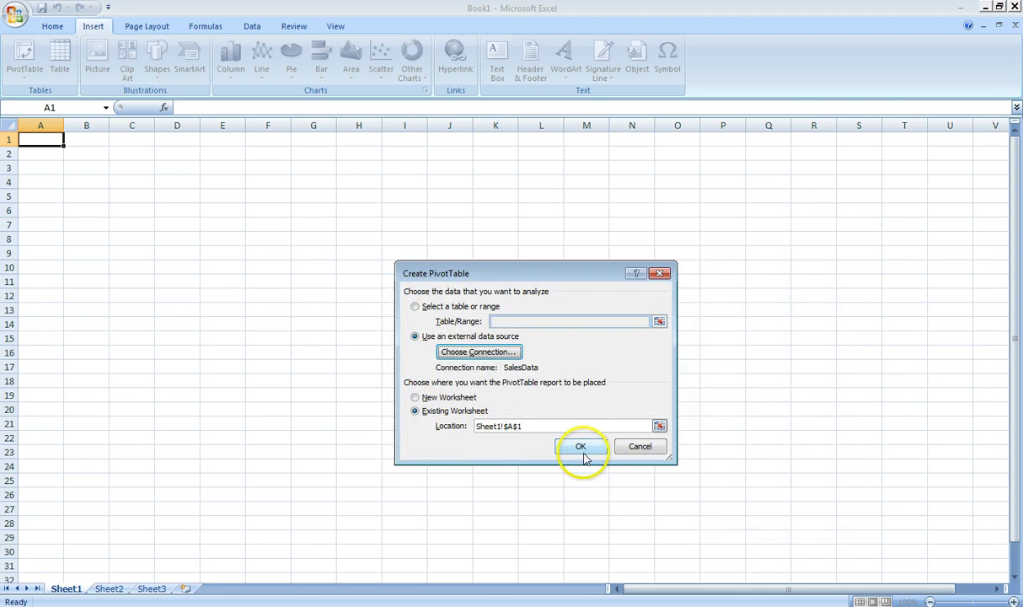
{"action": "left_click", "coordinate": [581, 448]}
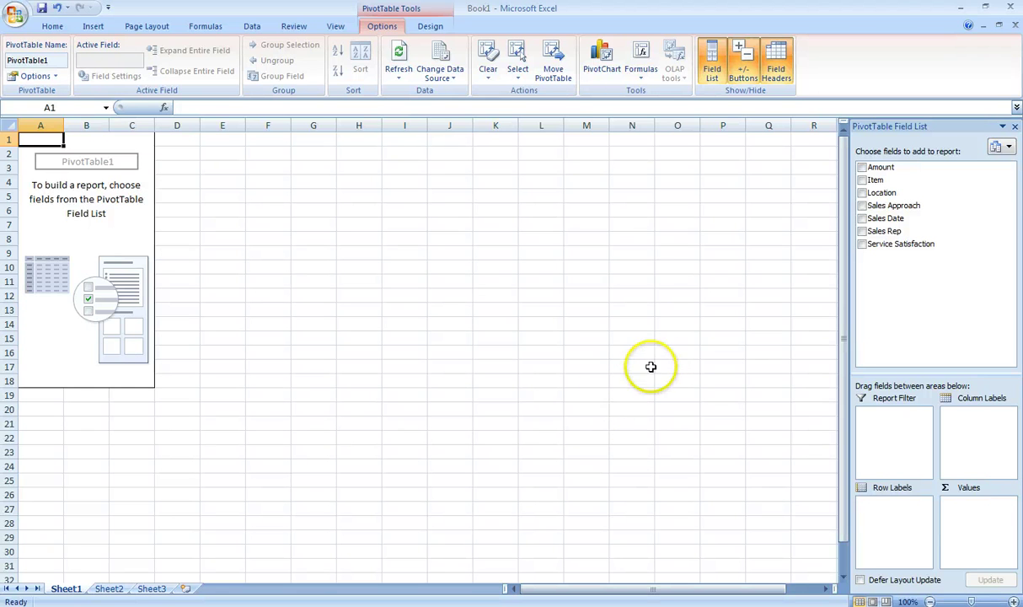
Step: Sum Amount by Sales Rep in rows, with Location (Orem, Provo, San Jose) as columns
{"action": "left_click", "coordinate": [862, 232]}
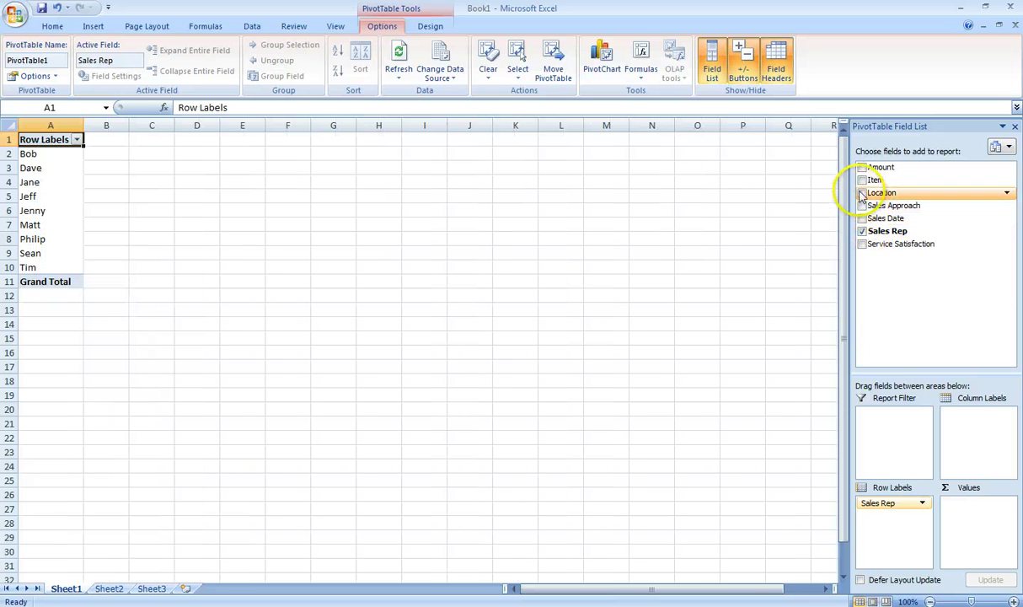
{"action": "left_click", "coordinate": [862, 167]}
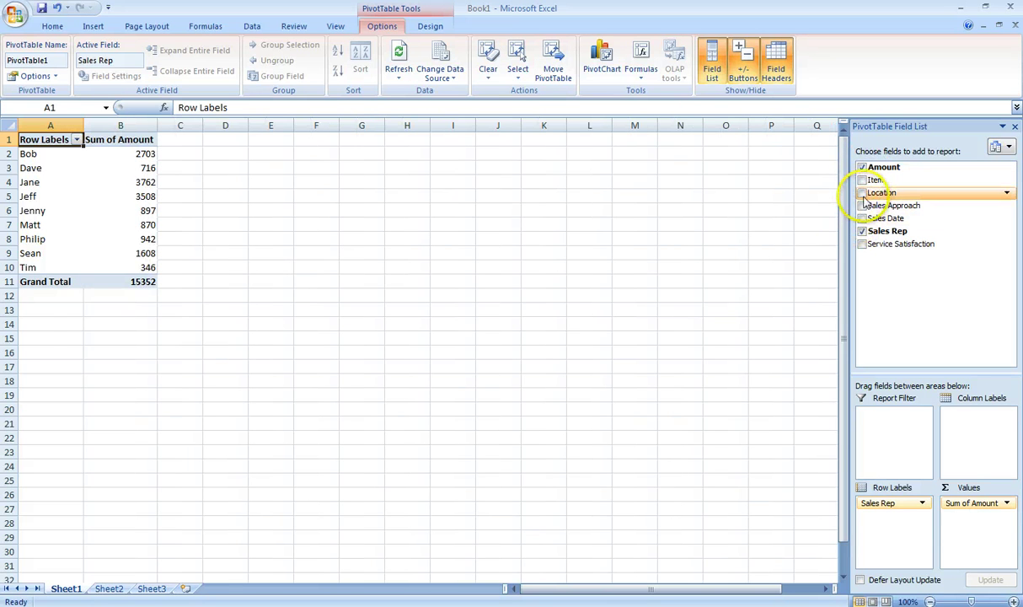
{"action": "left_click", "coordinate": [861, 193]}
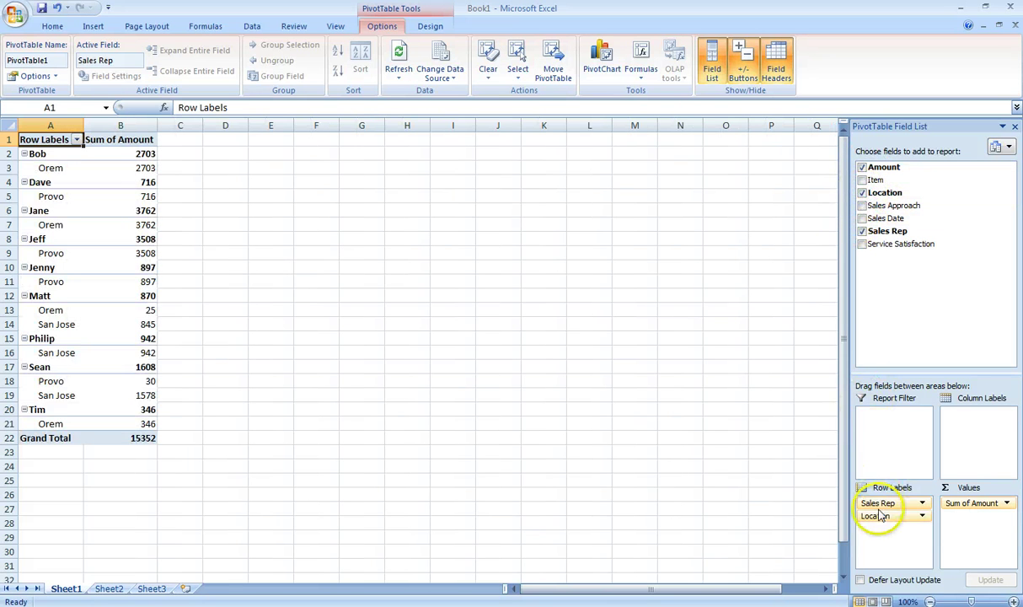
{"action": "left_click_drag", "start_coordinate": [875, 515], "coordinate": [962, 424]}
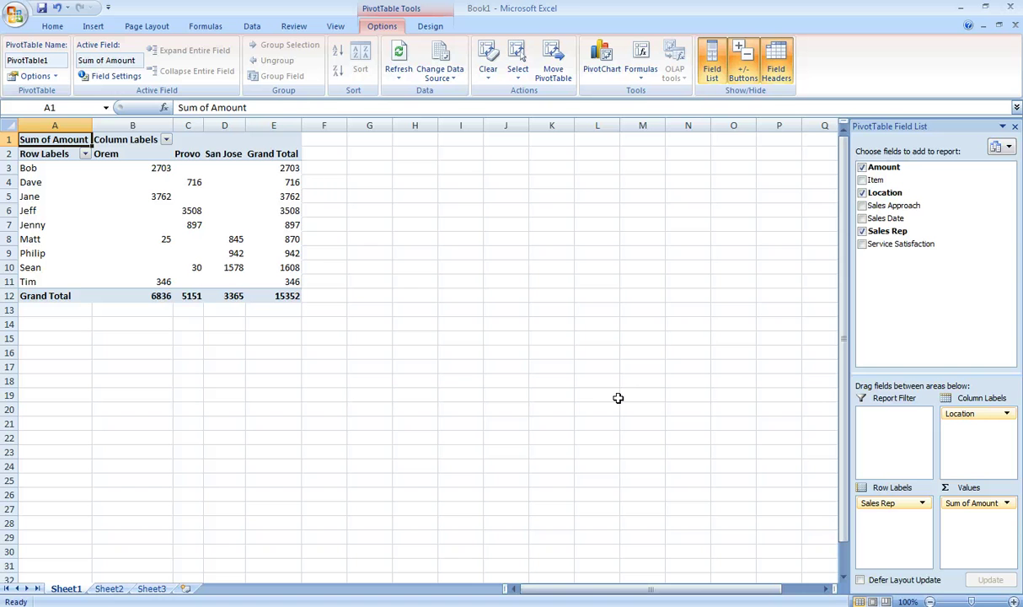
{"action": "left_click", "coordinate": [462, 338]}
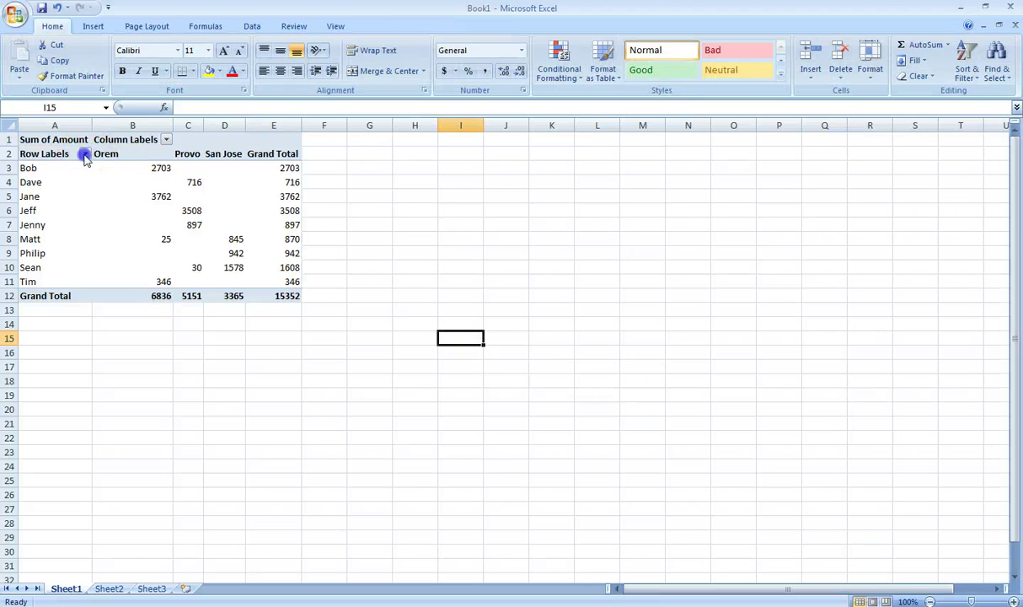
{"action": "left_click", "coordinate": [85, 154]}
{"action": "left_click", "coordinate": [43, 265]}
{"action": "left_click", "coordinate": [45, 289]}
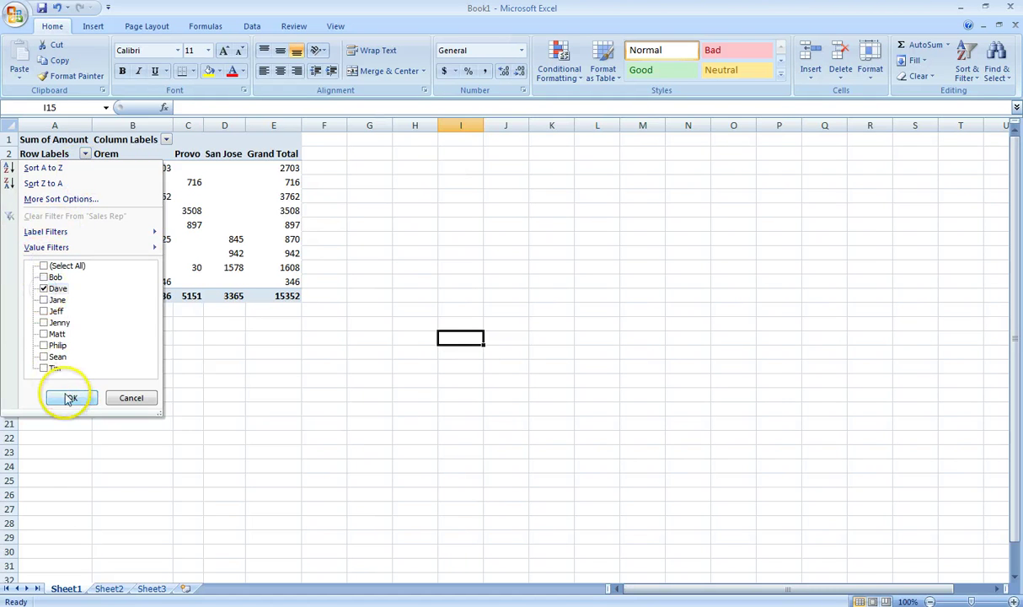
{"action": "left_click", "coordinate": [71, 398]}
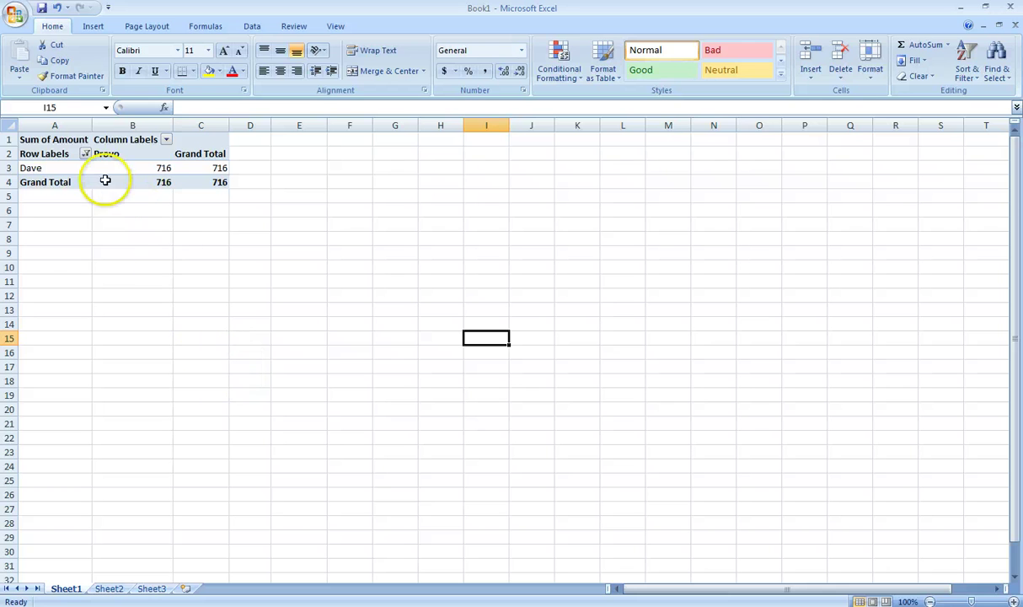
{"action": "left_click", "coordinate": [86, 154]}
{"action": "left_click", "coordinate": [43, 265]}
{"action": "left_click", "coordinate": [72, 398]}
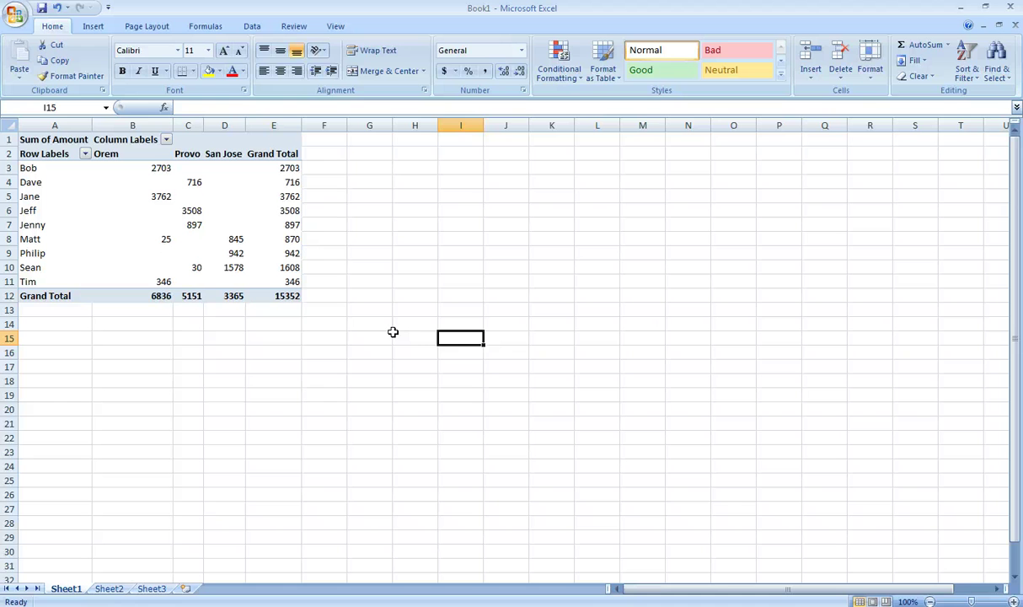
Step: Save the pivot table workbook on the Desktop under the file name Sales2
{"action": "left_click", "coordinate": [24, 21]}
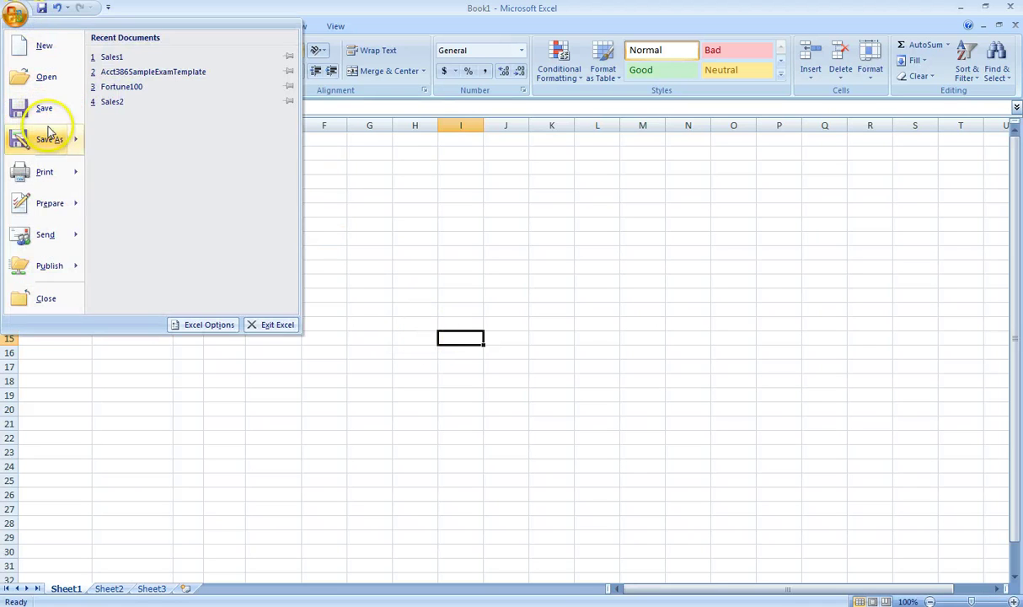
{"action": "left_click", "coordinate": [53, 141]}
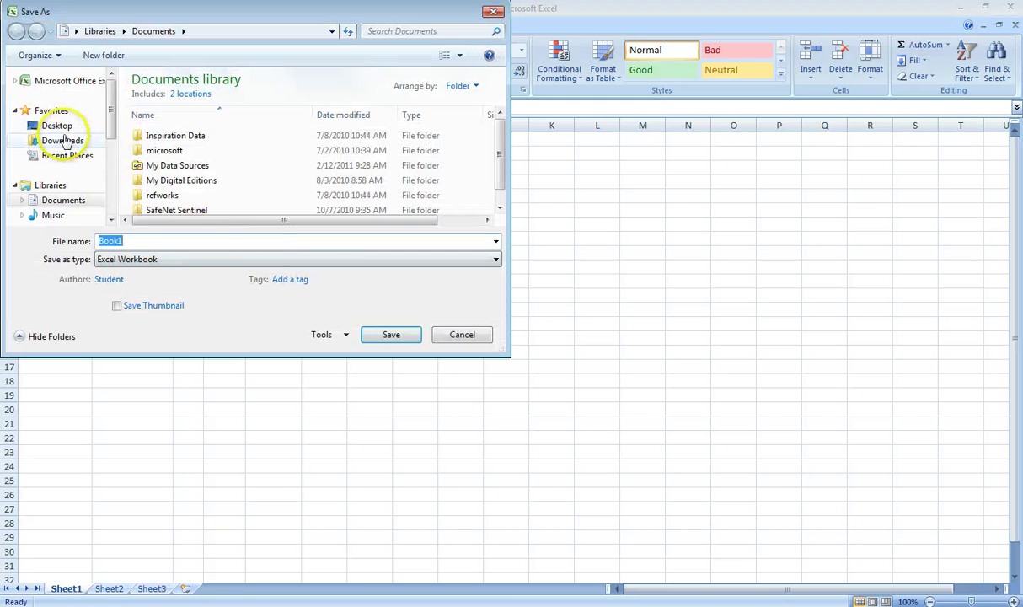
{"action": "left_click", "coordinate": [57, 127]}
{"action": "left_click", "coordinate": [142, 239]}
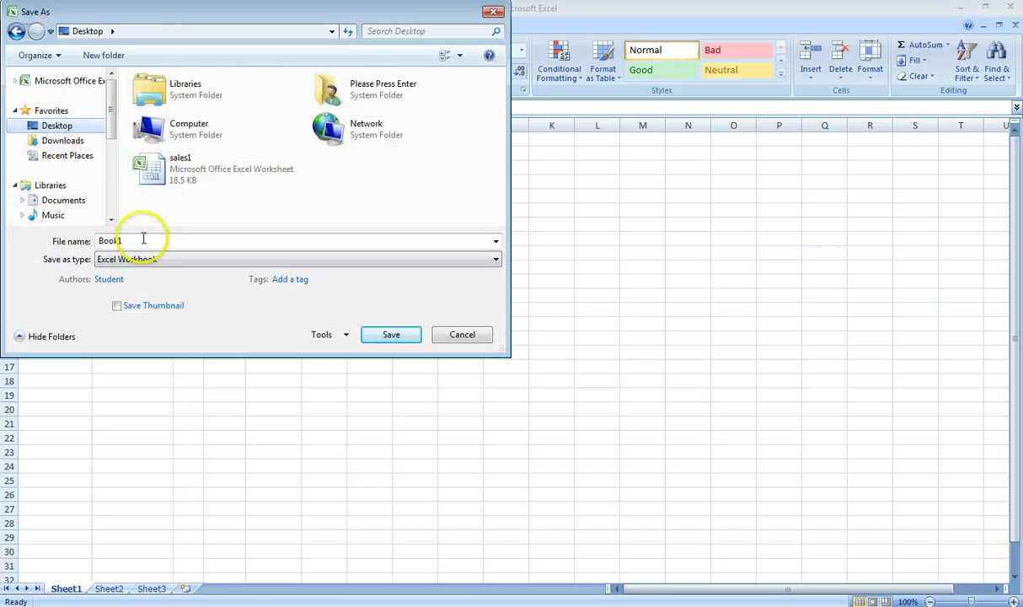
{"action": "type", "text": "Sales2"}
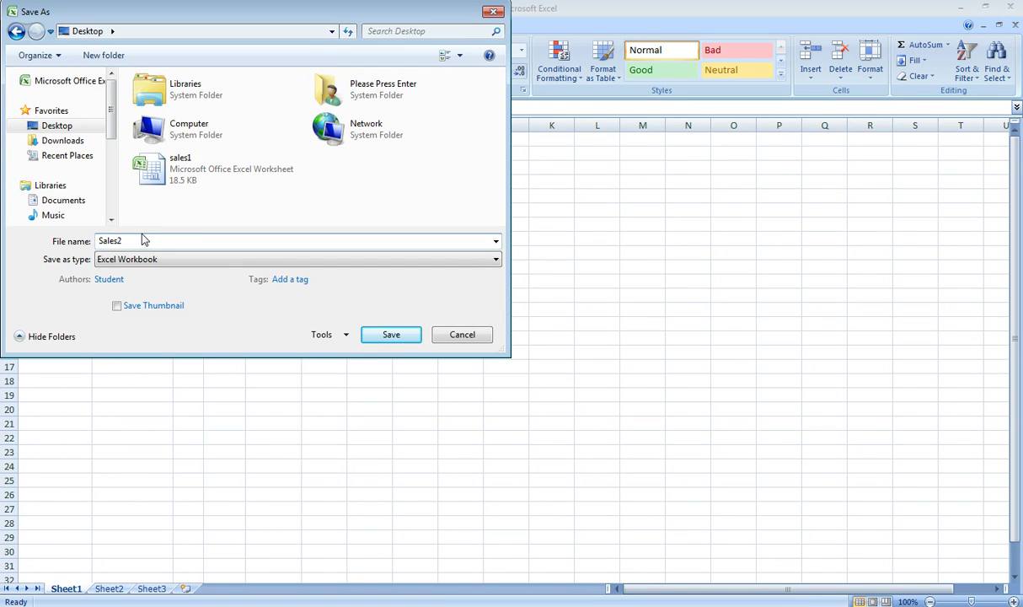
{"action": "left_click", "coordinate": [376, 334]}
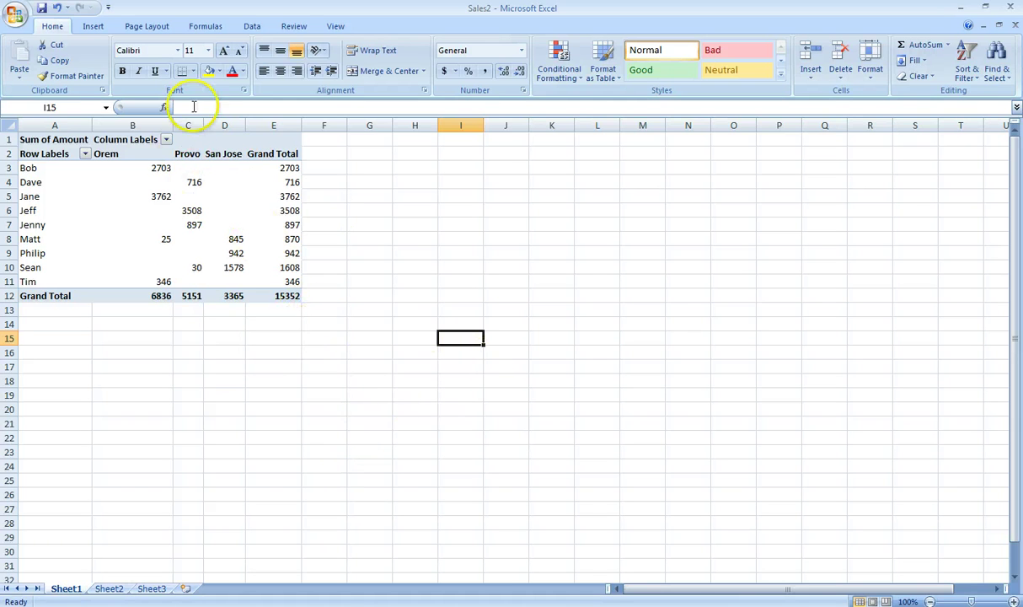
{"action": "left_click", "coordinate": [252, 27]}
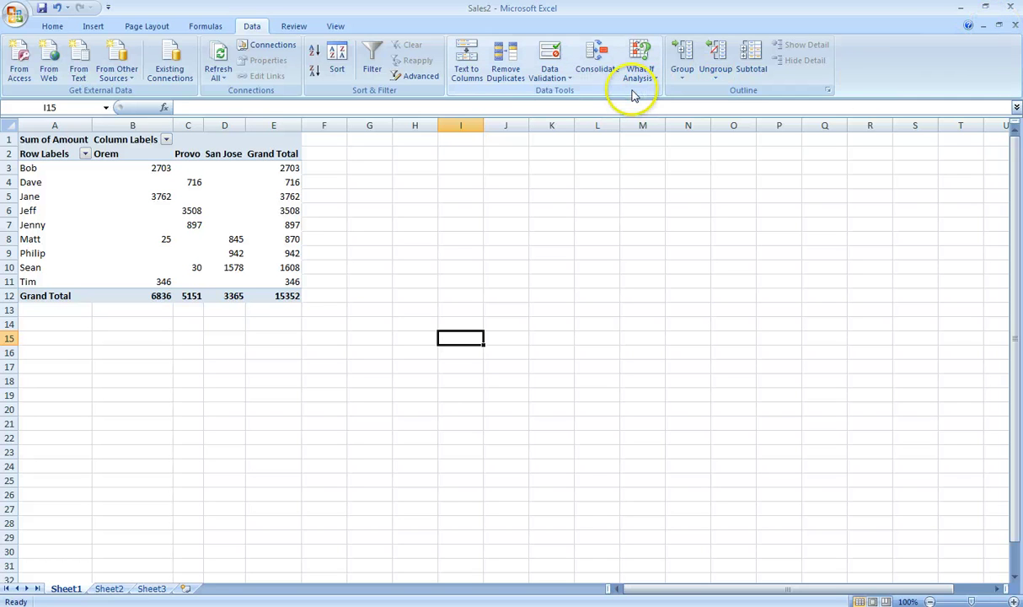
Step: Close Sales2, then save the blank Book1 as Fortune100, replacing the existing Fortune100.xlsx
{"action": "left_click", "coordinate": [1010, 7]}
{"action": "left_click", "coordinate": [455, 346]}
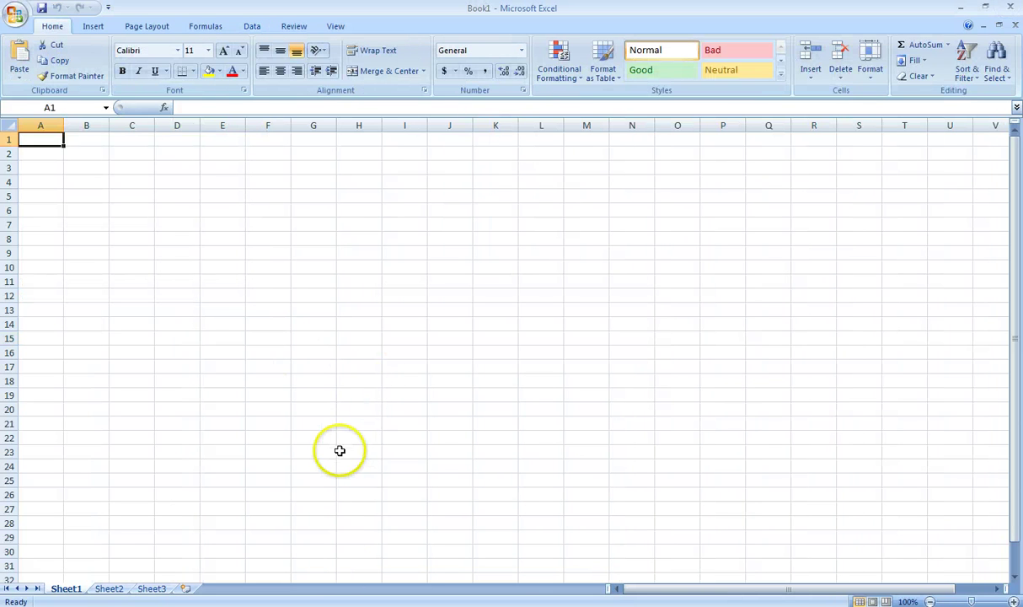
{"action": "left_click", "coordinate": [15, 15]}
{"action": "left_click", "coordinate": [44, 142]}
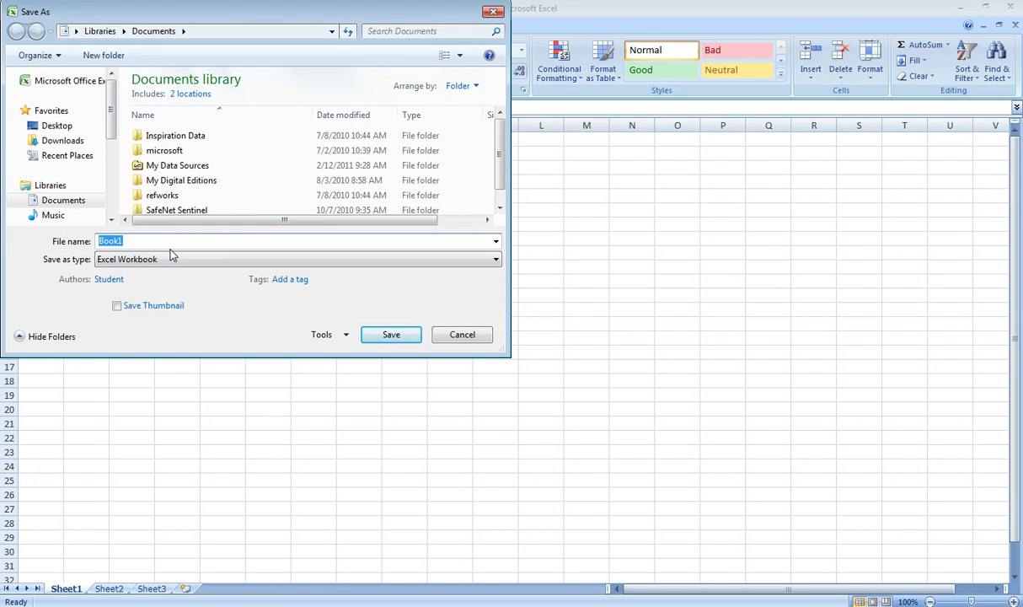
{"action": "type", "text": "Fortune"}
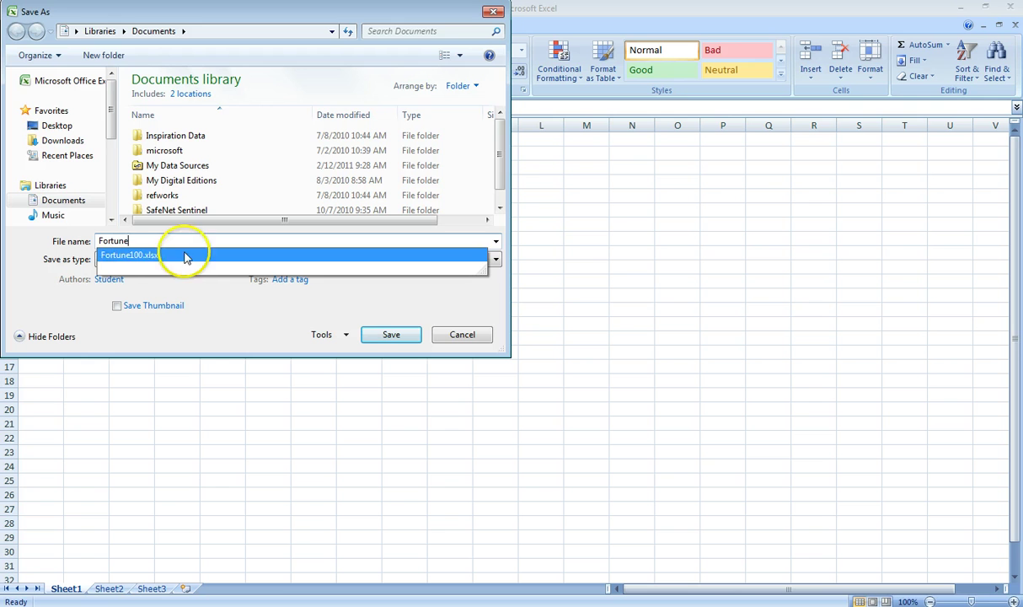
{"action": "type", "text": "100"}
{"action": "key", "text": "Return"}
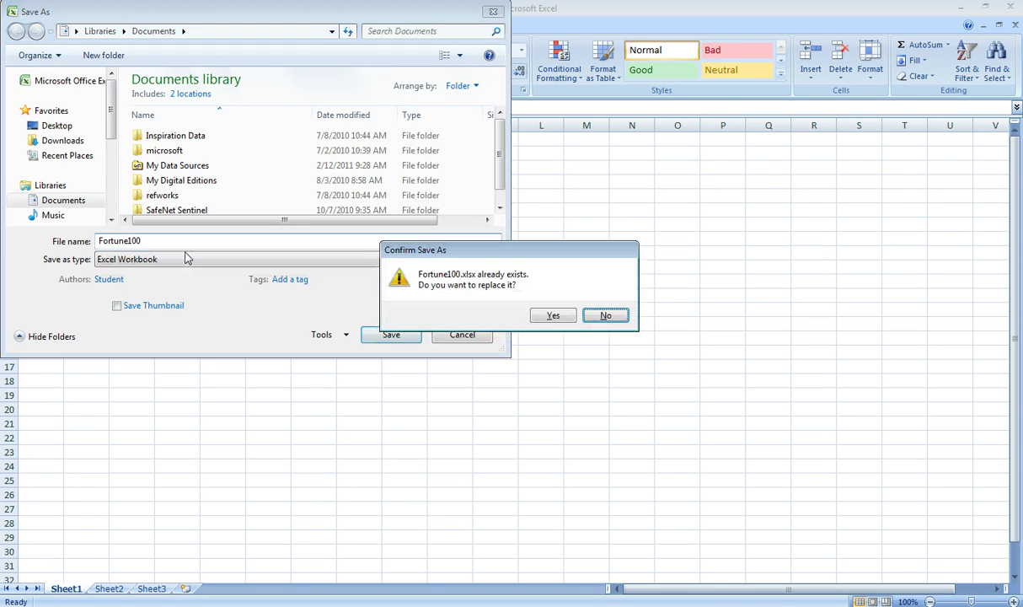
{"action": "left_click", "coordinate": [544, 317]}
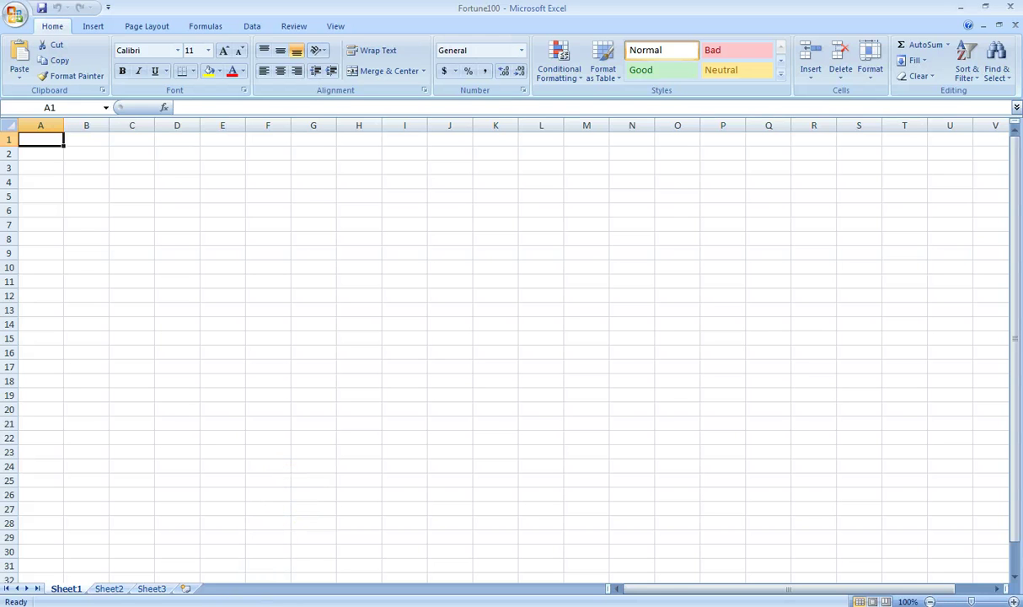
Step: Copy the CNN Fortune 1000 list page's address in Firefox, then return to Excel
{"action": "key", "text": "alt+Tab"}
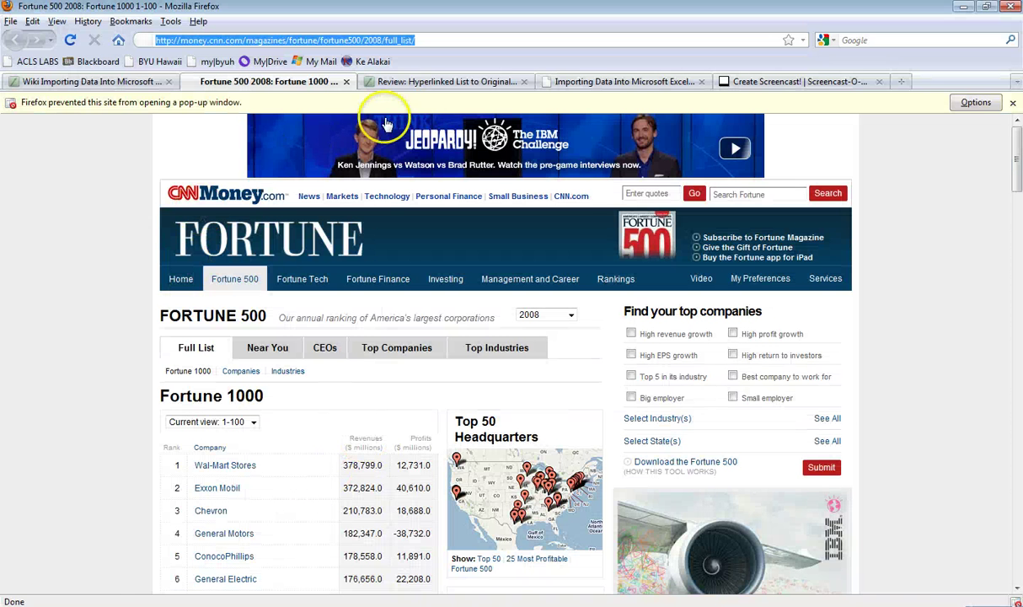
{"action": "left_click", "coordinate": [594, 84]}
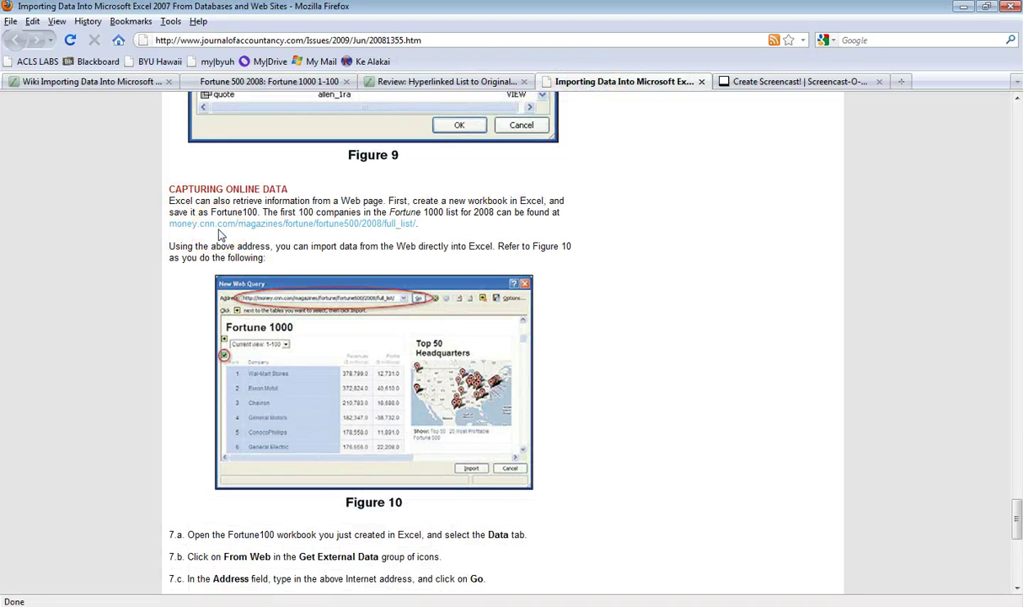
{"action": "left_click", "coordinate": [270, 82]}
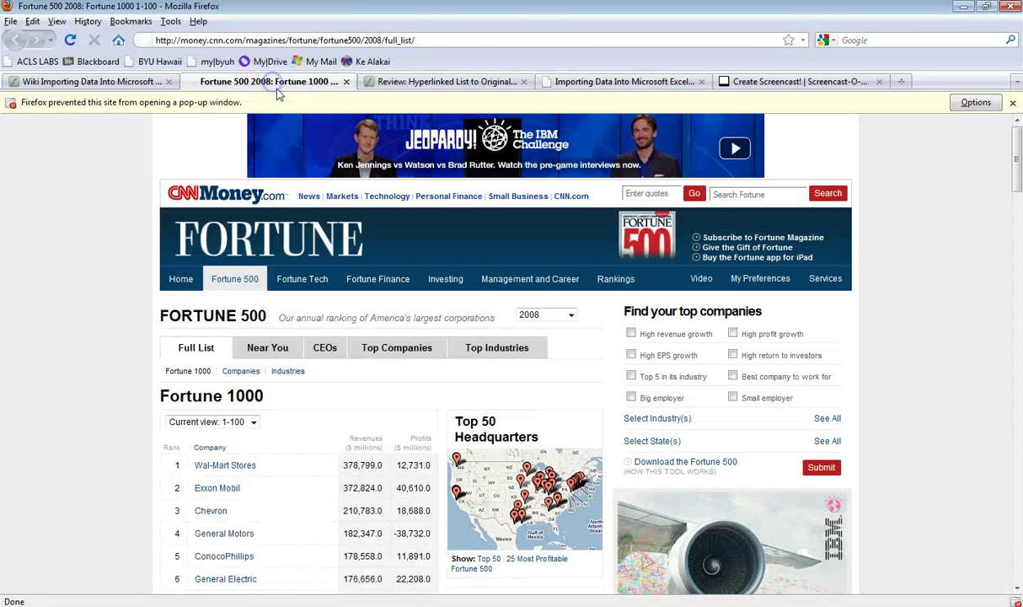
{"action": "left_click", "coordinate": [431, 40]}
{"action": "right_click", "coordinate": [431, 41]}
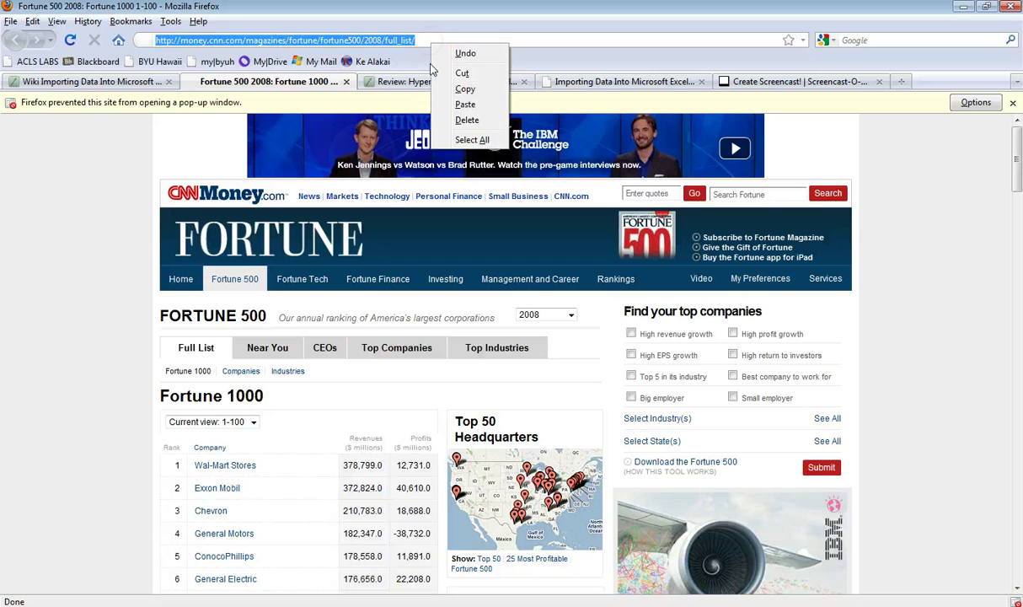
{"action": "left_click", "coordinate": [456, 89]}
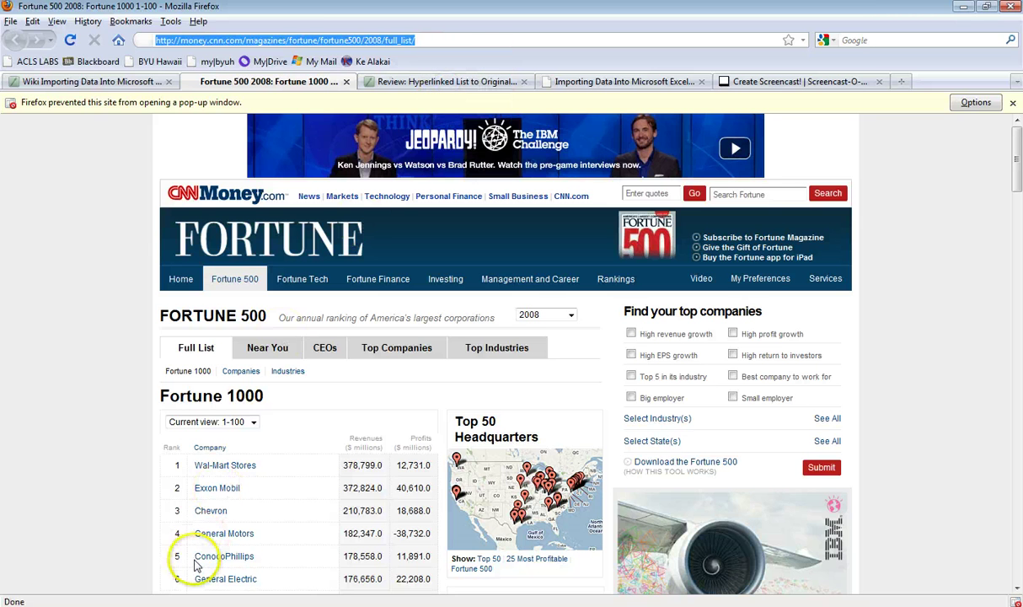
{"action": "key", "text": "alt+Tab"}
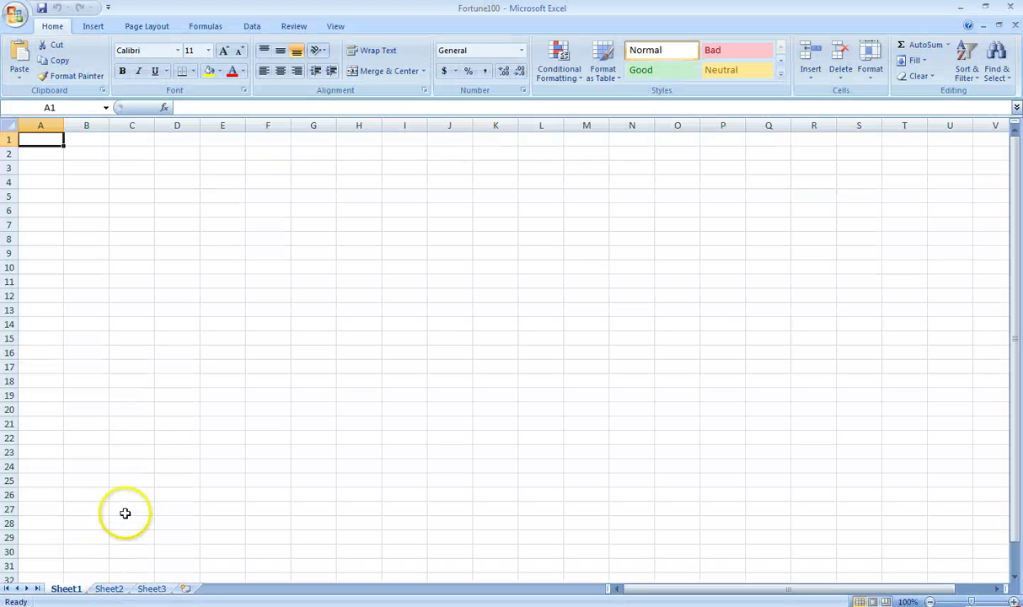
Step: Start a new web query and load the pasted CNN Fortune 500 full-list address
{"action": "left_click", "coordinate": [252, 26]}
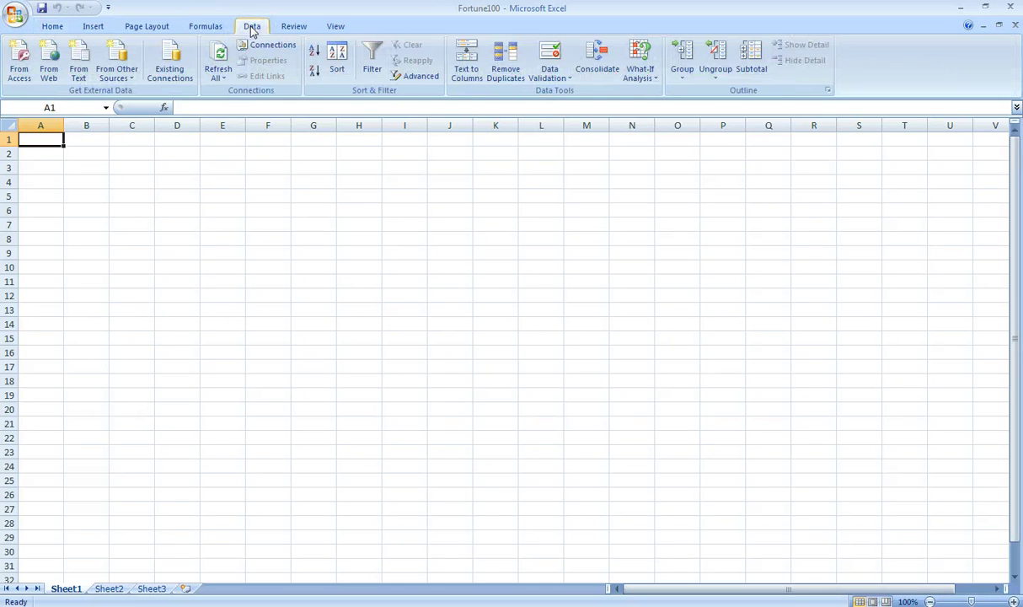
{"action": "left_click", "coordinate": [49, 76]}
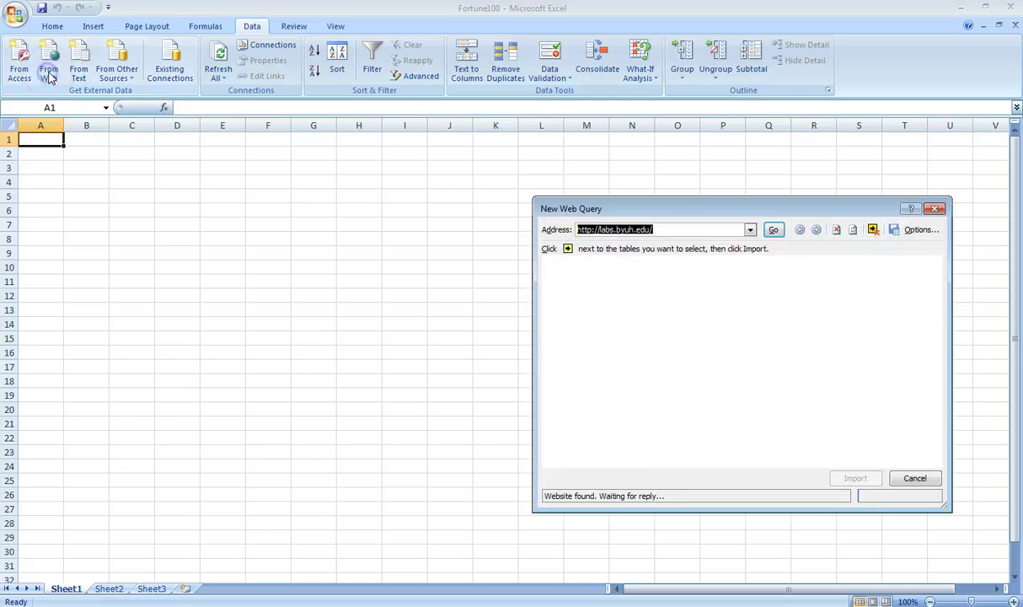
{"action": "right_click", "coordinate": [656, 228]}
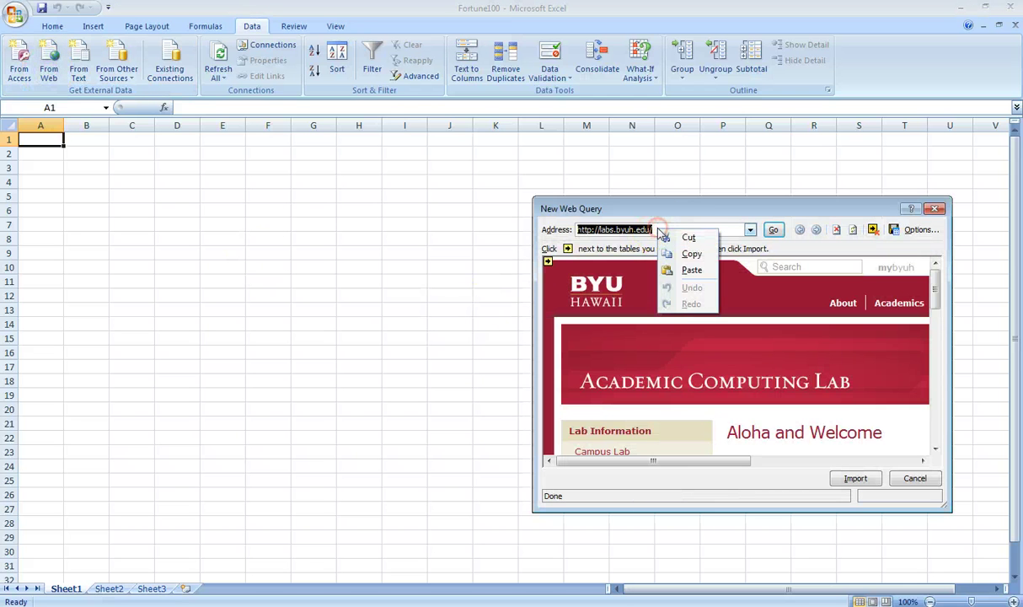
{"action": "left_click", "coordinate": [683, 269]}
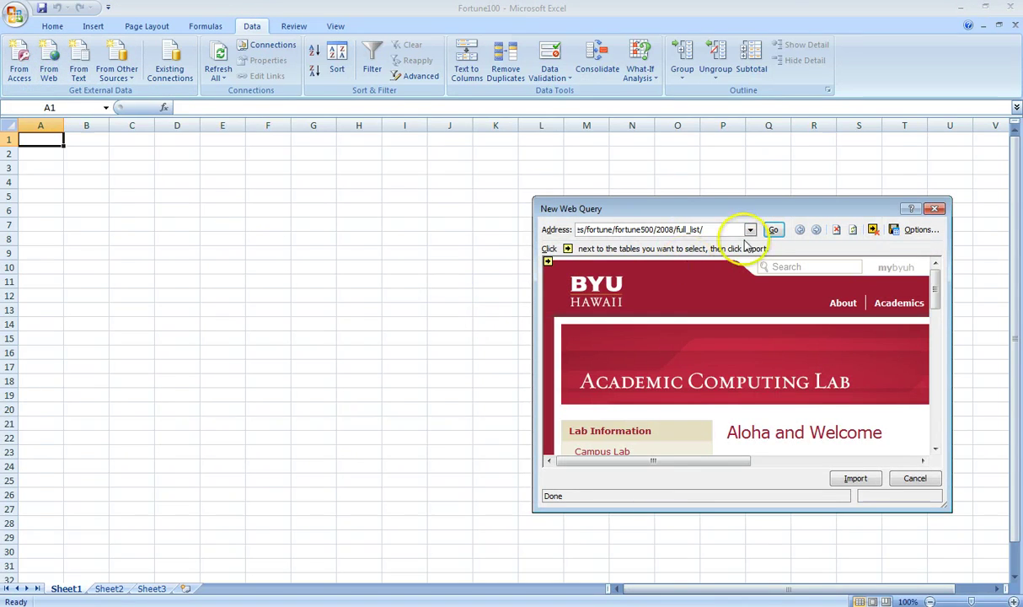
{"action": "left_click", "coordinate": [773, 230]}
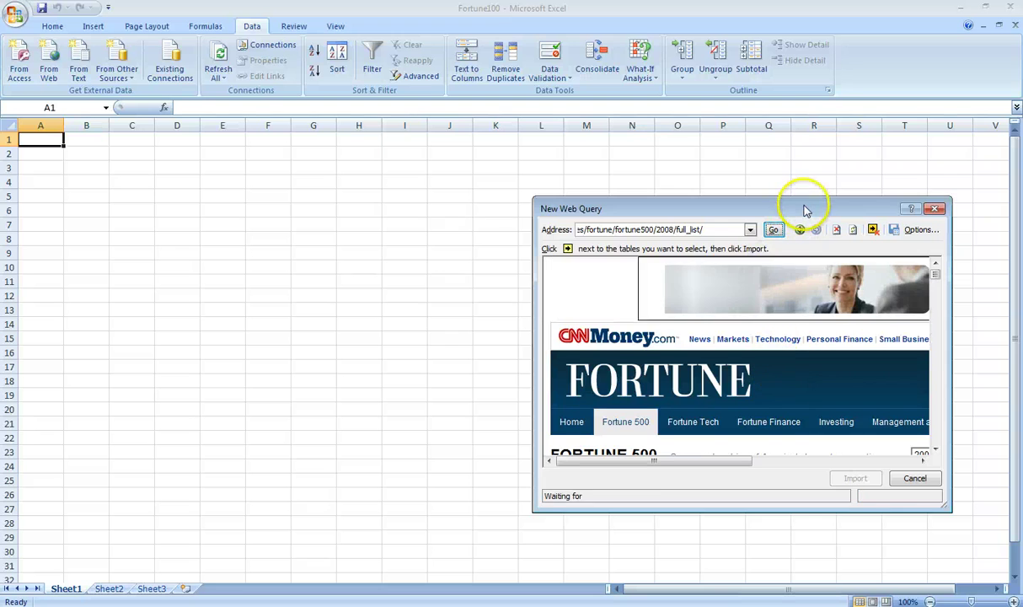
Step: Close the pop-up ad and enlarge the web query window to view the Fortune table
{"action": "left_click_drag", "start_coordinate": [805, 208], "coordinate": [605, 127]}
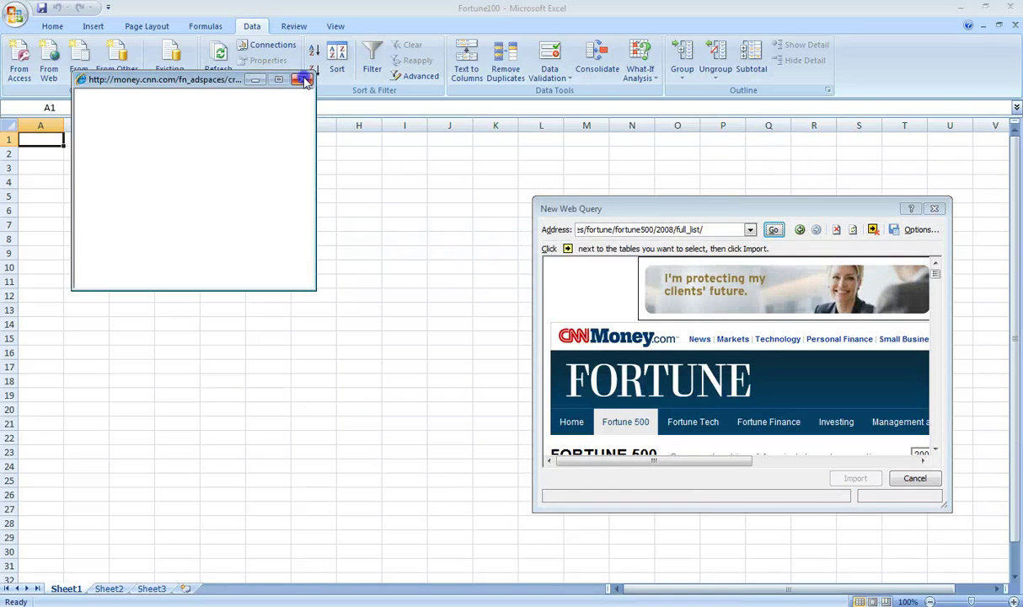
{"action": "left_click", "coordinate": [305, 82]}
{"action": "left_click_drag", "start_coordinate": [727, 210], "coordinate": [530, 107]}
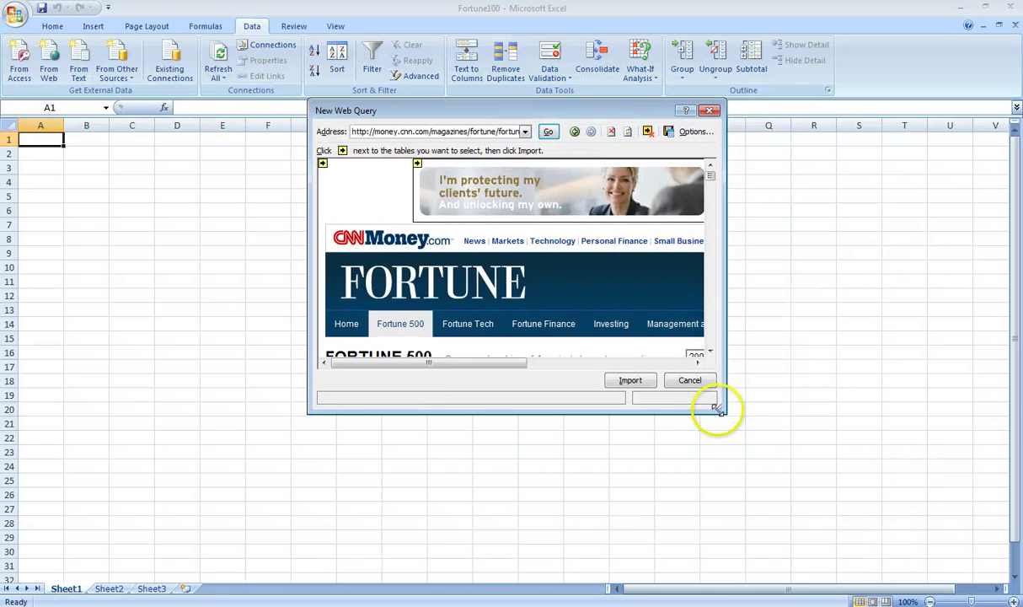
{"action": "left_click_drag", "start_coordinate": [719, 414], "coordinate": [759, 507]}
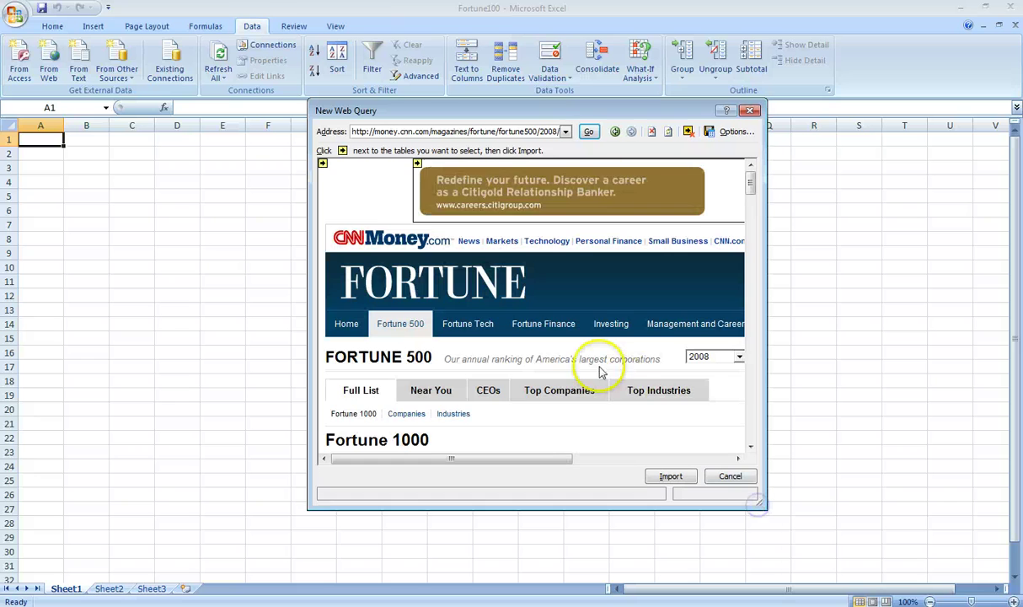
{"action": "scroll", "coordinate": [556, 349], "scroll_direction": "down", "scroll_amount": 1}
{"action": "scroll", "coordinate": [555, 349], "scroll_direction": "down", "scroll_amount": 1}
{"action": "scroll", "coordinate": [531, 320], "scroll_direction": "up", "scroll_amount": 2}
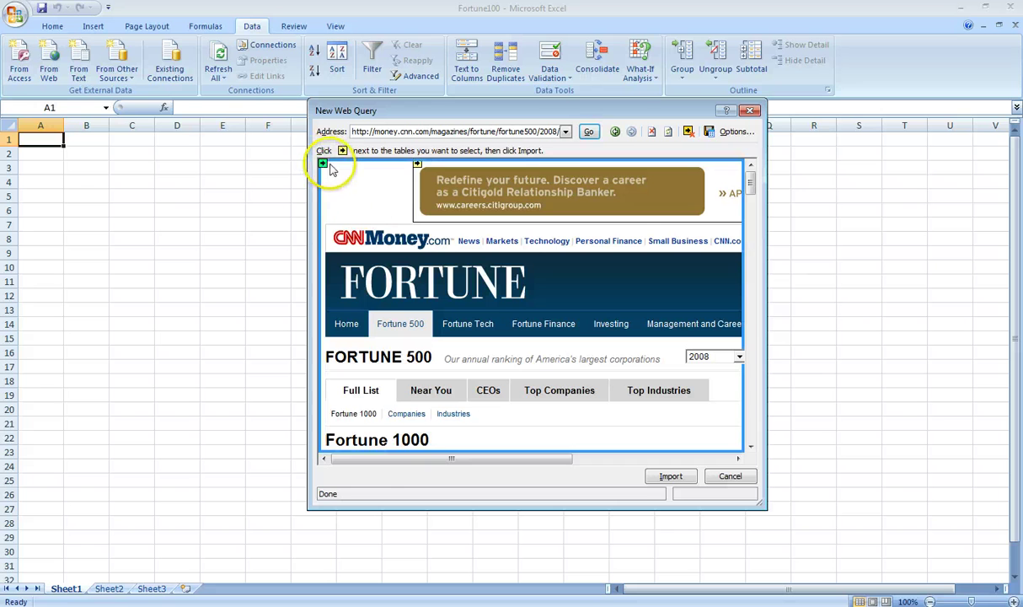
{"action": "scroll", "coordinate": [341, 253], "scroll_direction": "down", "scroll_amount": 5}
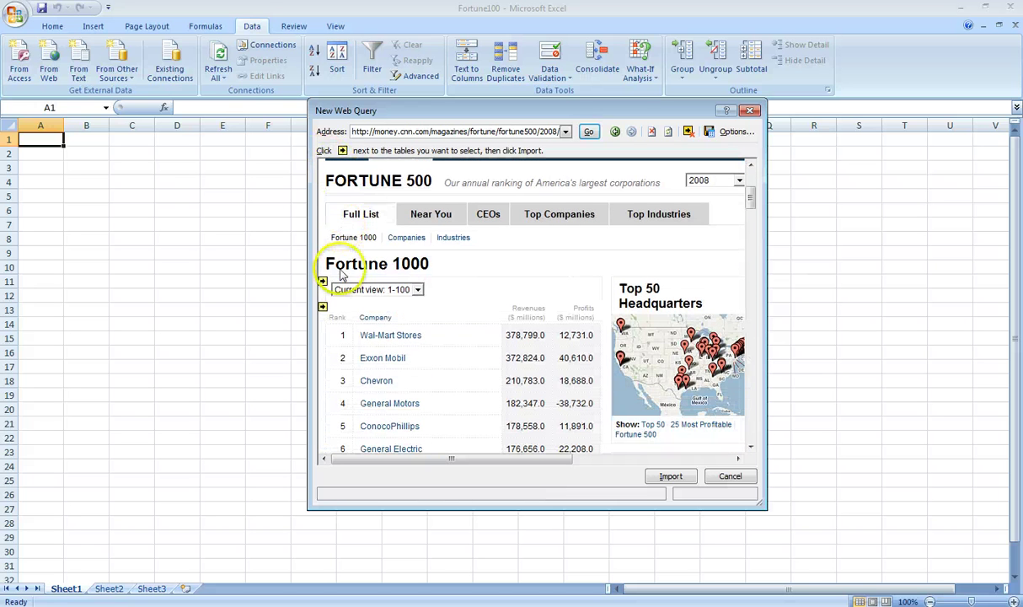
Step: Mark the Fortune 1000 table for import and set it to refresh when the file opens
{"action": "left_click", "coordinate": [323, 308]}
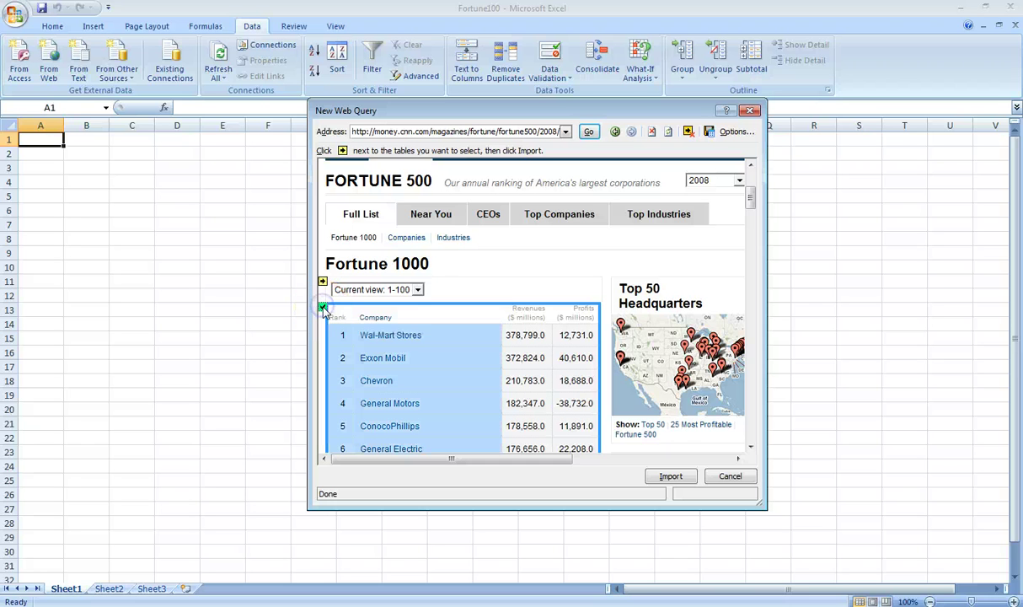
{"action": "left_click", "coordinate": [660, 474]}
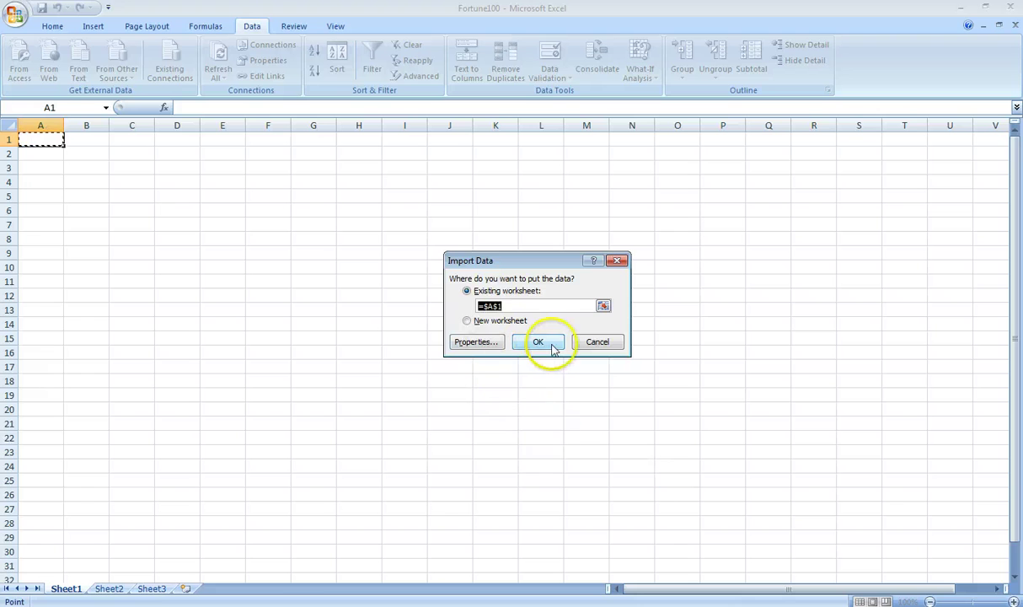
{"action": "left_click", "coordinate": [466, 344]}
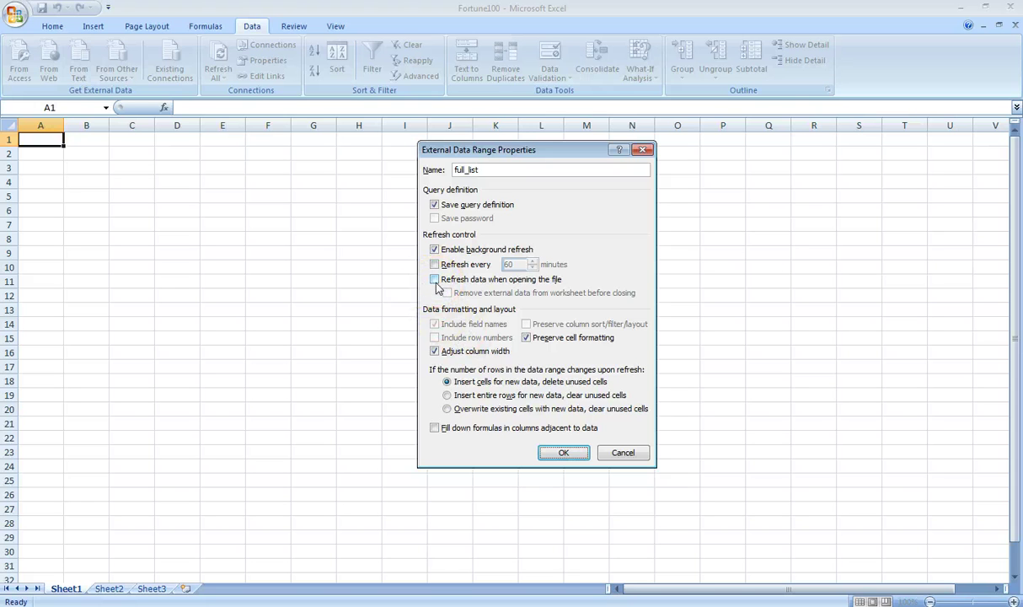
{"action": "left_click", "coordinate": [434, 279]}
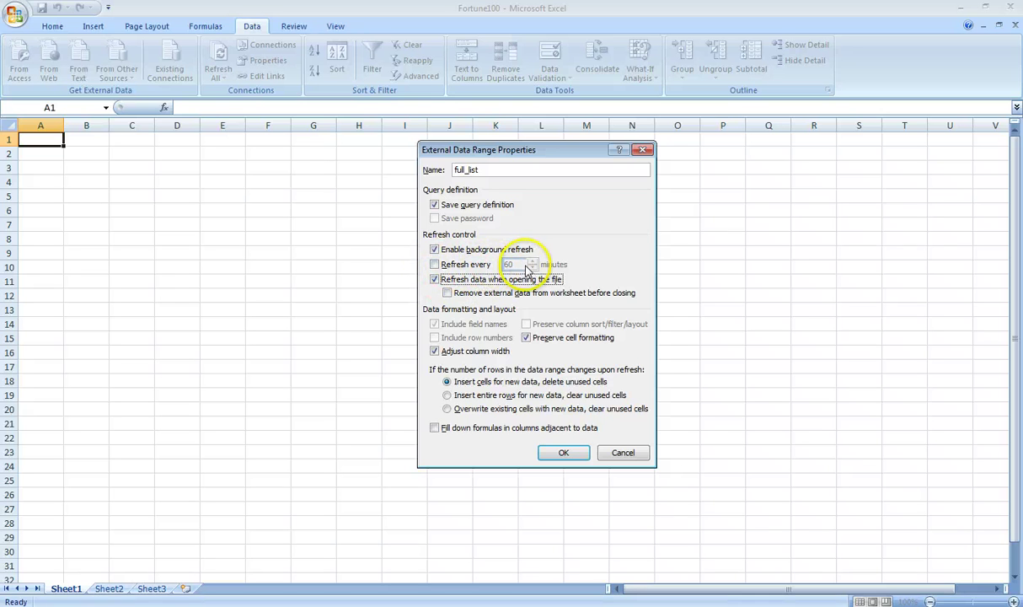
Step: Leave timed refresh off, confirm the range settings, and place the data at cell A1
{"action": "left_click", "coordinate": [437, 266]}
{"action": "double_click", "coordinate": [510, 265]}
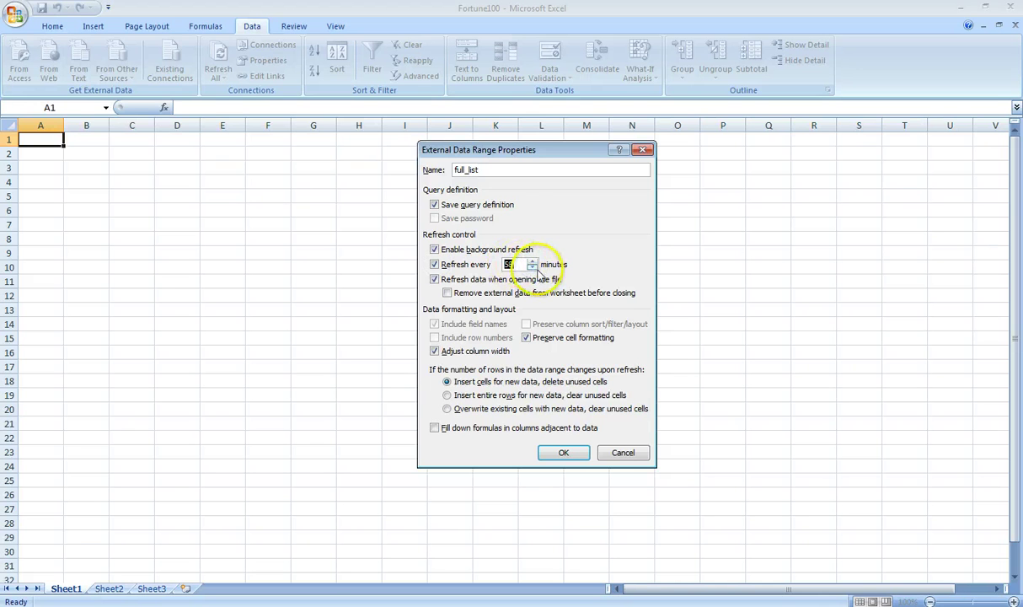
{"action": "left_click", "coordinate": [533, 268]}
{"action": "left_click_drag", "start_coordinate": [532, 268], "coordinate": [533, 268]}
{"action": "left_click", "coordinate": [434, 264]}
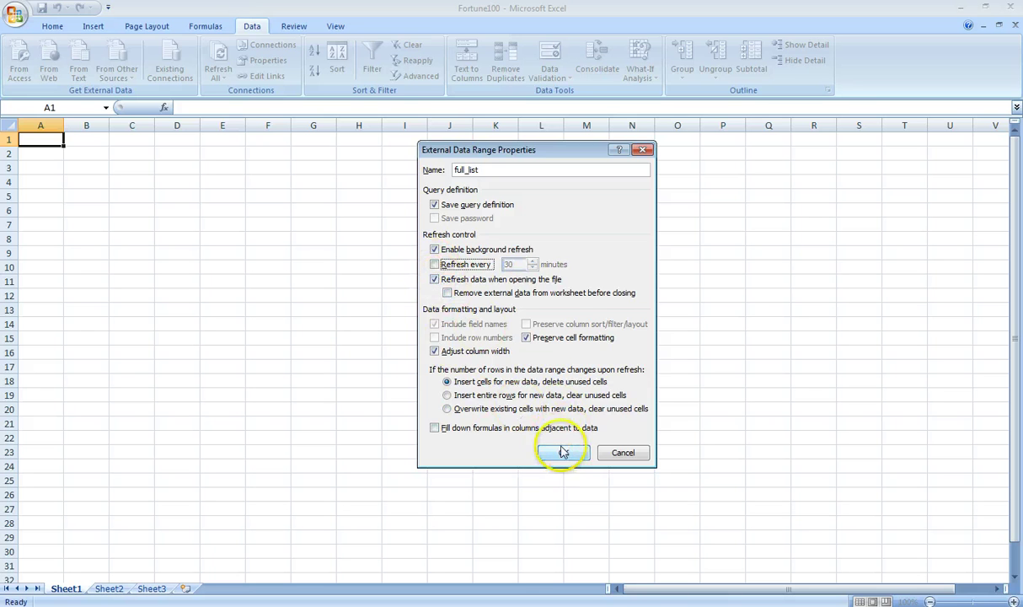
{"action": "left_click", "coordinate": [564, 453]}
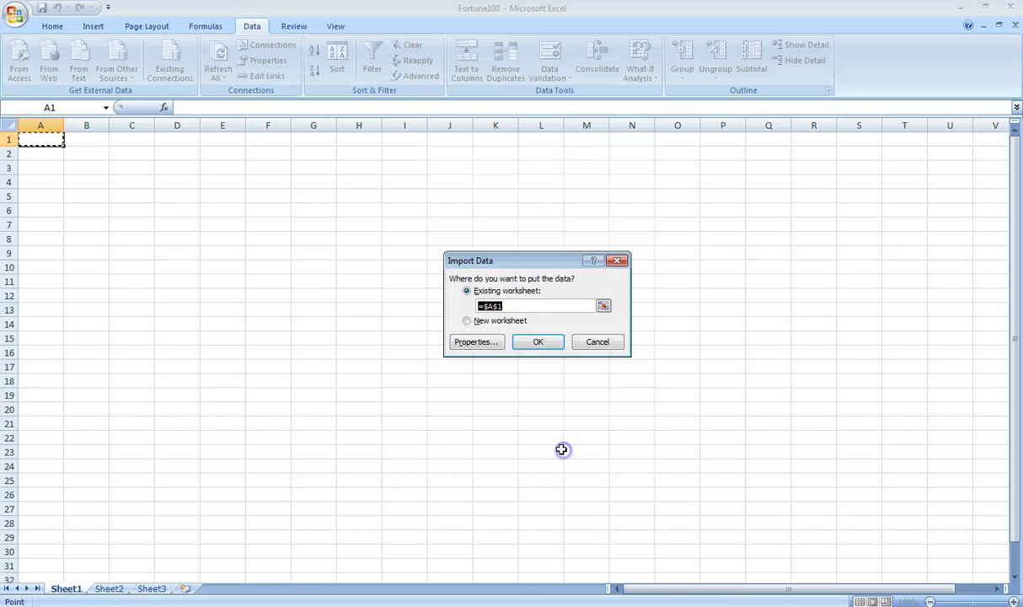
{"action": "left_click", "coordinate": [541, 341]}
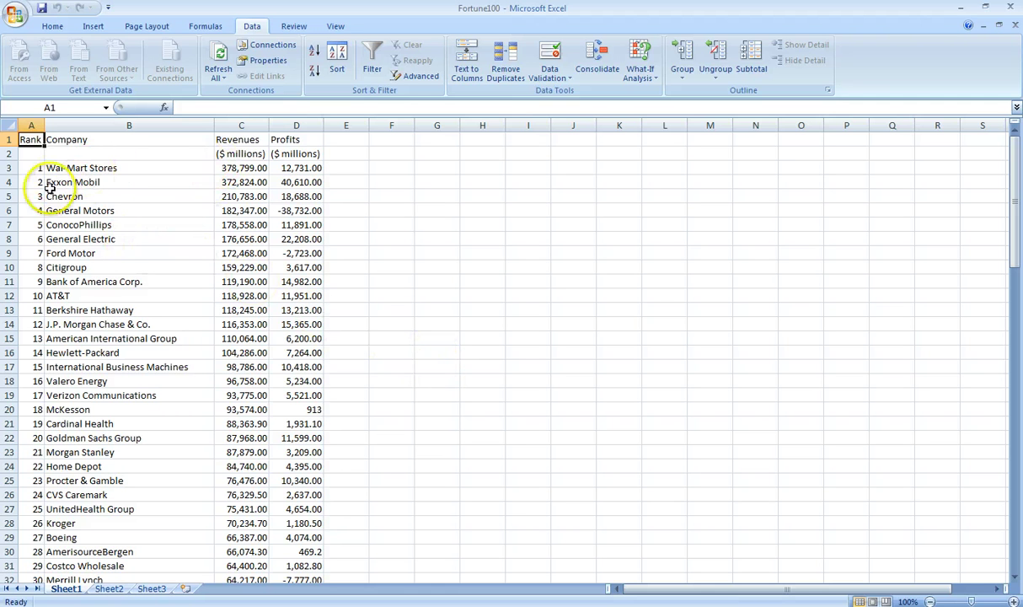
Step: Review the imported revenue figures, then close Fortune100.xlsx, saving the changes
{"action": "left_click", "coordinate": [238, 209]}
{"action": "scroll", "coordinate": [215, 282], "scroll_direction": "down", "scroll_amount": 3}
{"action": "scroll", "coordinate": [215, 282], "scroll_direction": "down", "scroll_amount": 2}
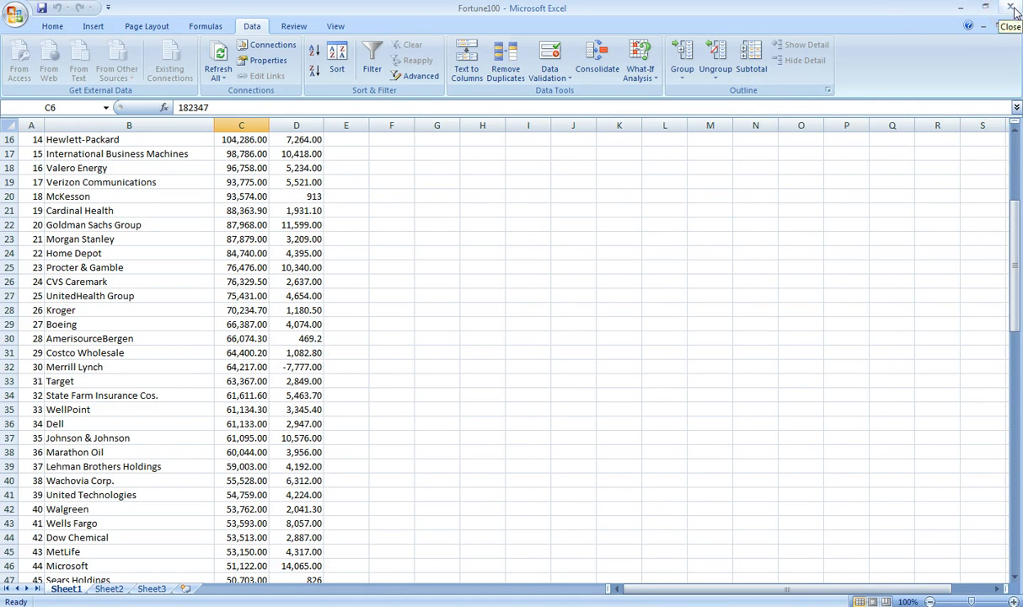
{"action": "left_click", "coordinate": [1012, 9]}
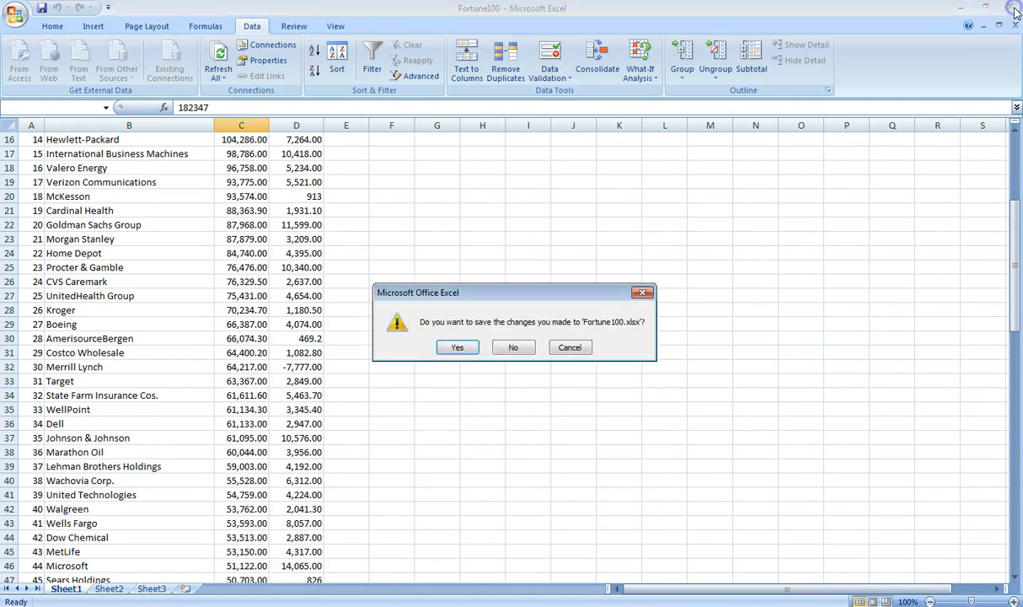
{"action": "left_click", "coordinate": [460, 347]}
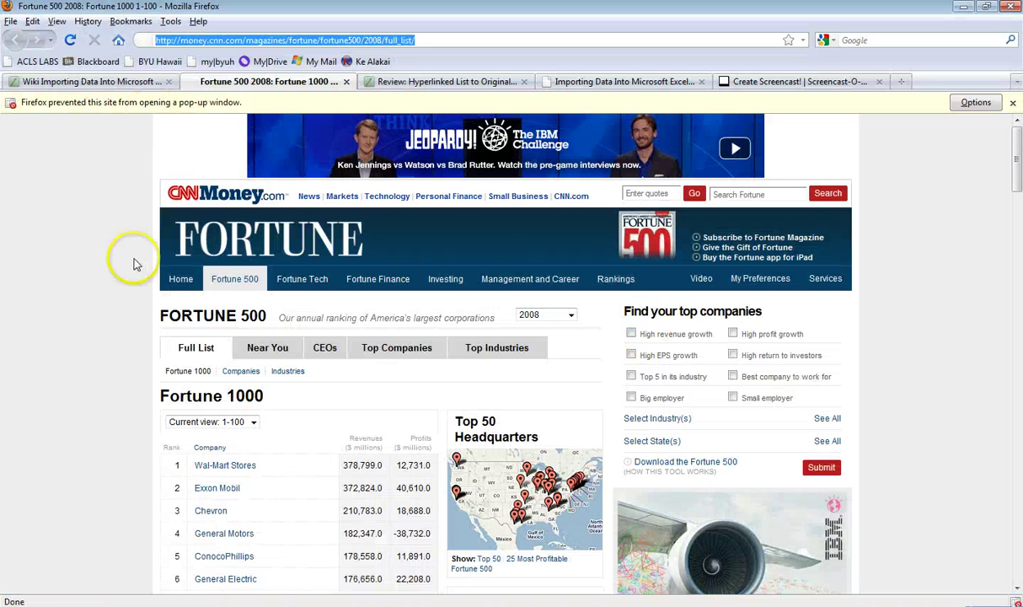
Step: Launch Excel from the taskbar to get a new blank Book1 workbook
{"action": "left_click", "coordinate": [169, 580]}
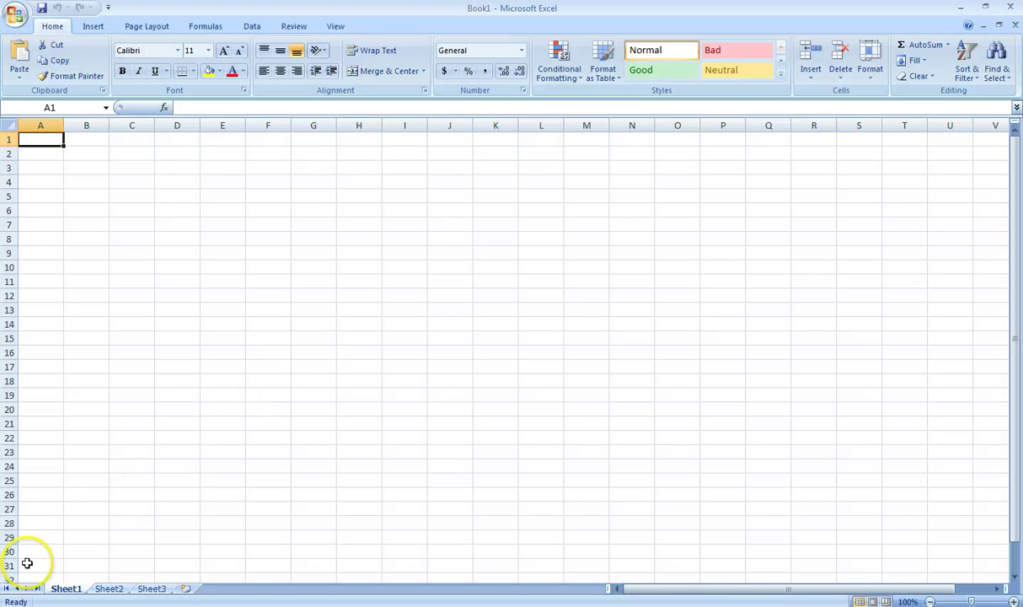
Step: Open the ODBC Data Source Administrator via Control Panel's Administrative Tools
{"action": "key", "text": "super"}
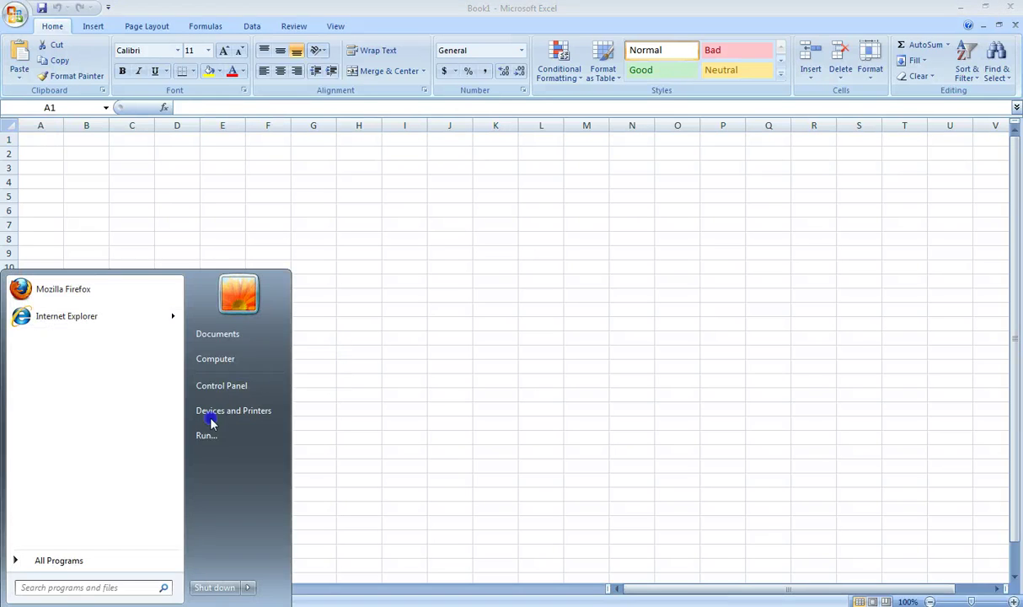
{"action": "left_click", "coordinate": [257, 387]}
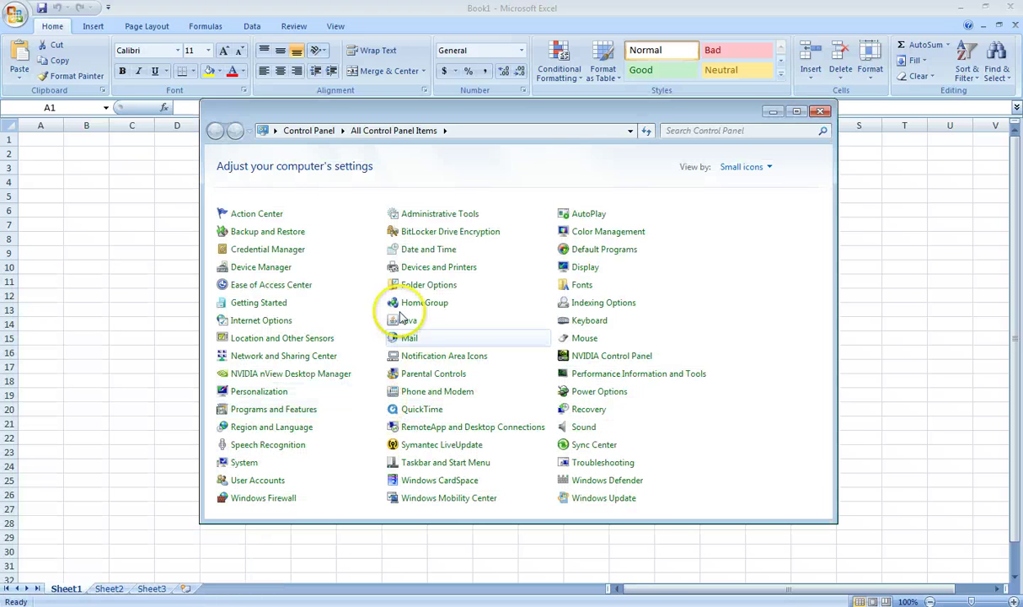
{"action": "left_click", "coordinate": [441, 213]}
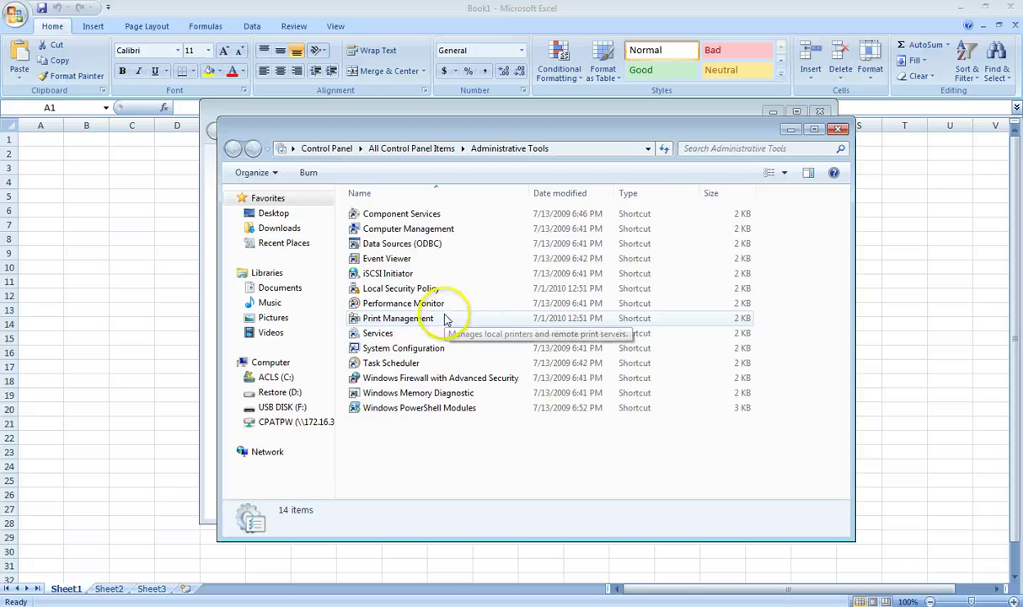
{"action": "double_click", "coordinate": [396, 246]}
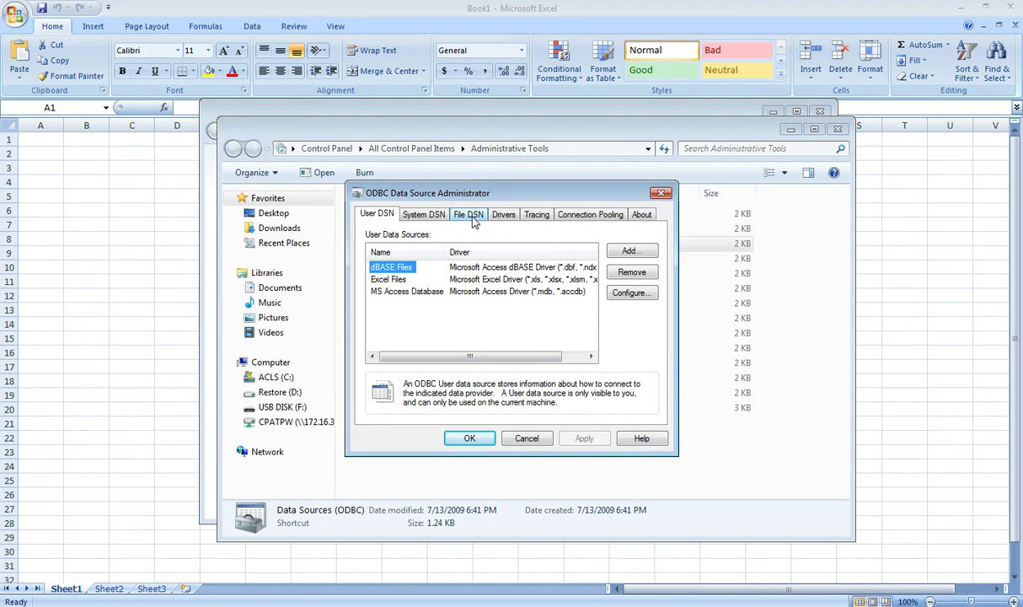
Step: On the File DSN tab, add a new data source using the SQL Server driver
{"action": "left_click", "coordinate": [469, 216]}
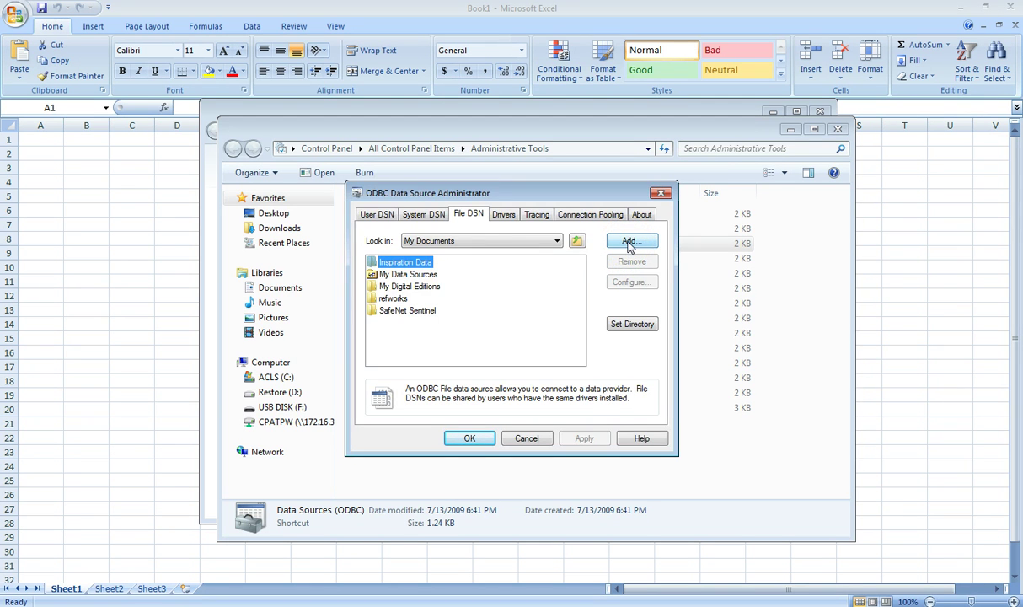
{"action": "left_click", "coordinate": [612, 268]}
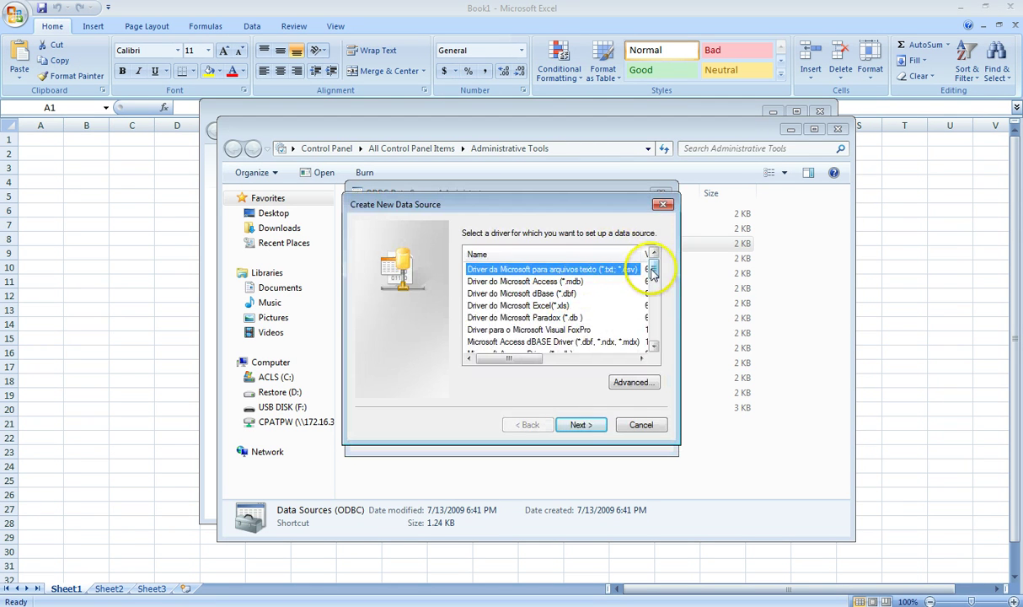
{"action": "left_click_drag", "start_coordinate": [652, 271], "coordinate": [645, 347]}
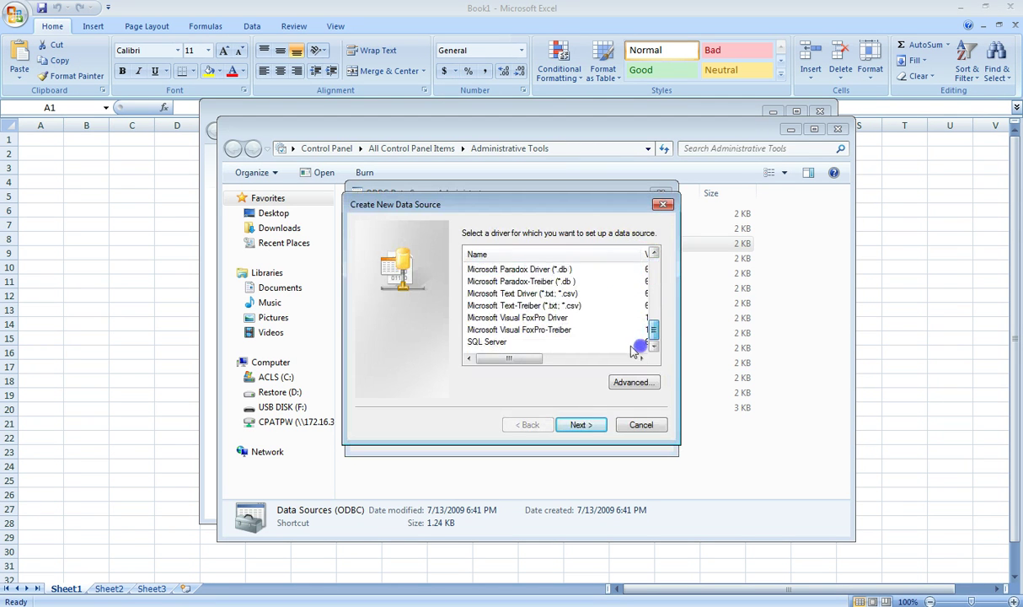
{"action": "left_click", "coordinate": [485, 342]}
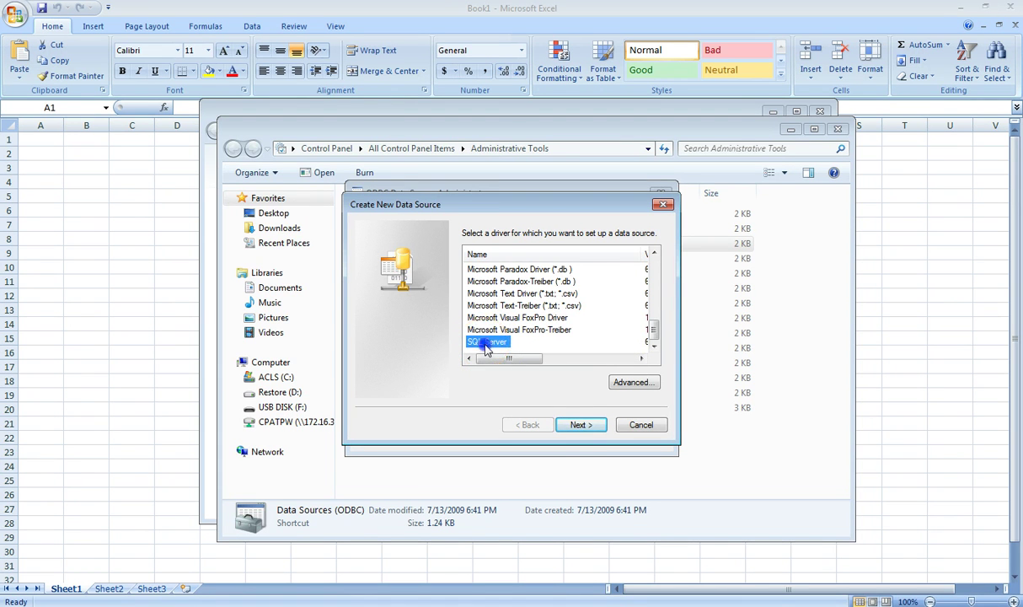
{"action": "left_click", "coordinate": [581, 425]}
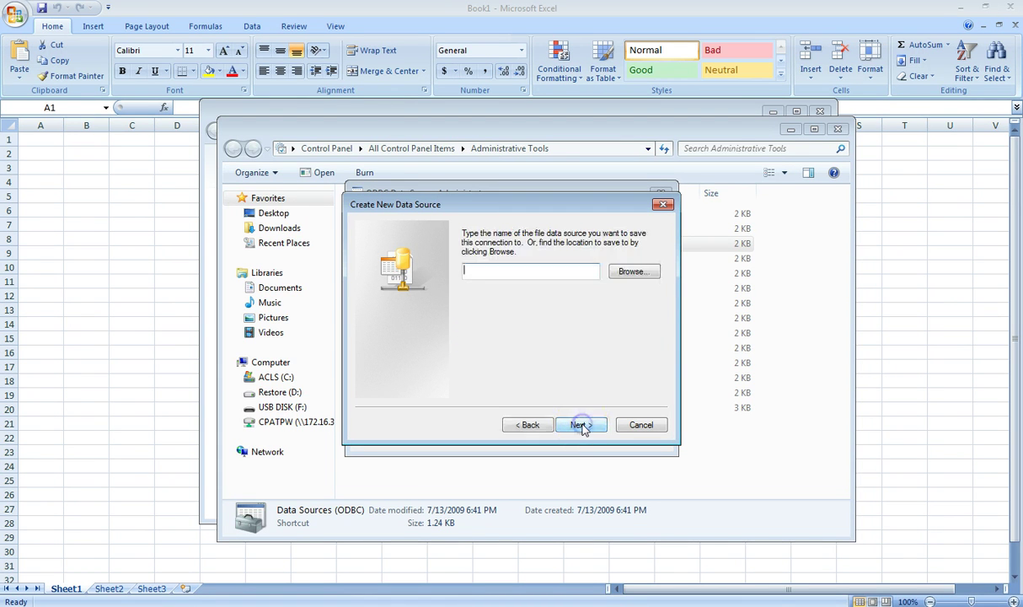
Step: Name the new file data source Accountancy and finish creating it
{"action": "left_click", "coordinate": [505, 271]}
{"action": "left_click", "coordinate": [500, 258]}
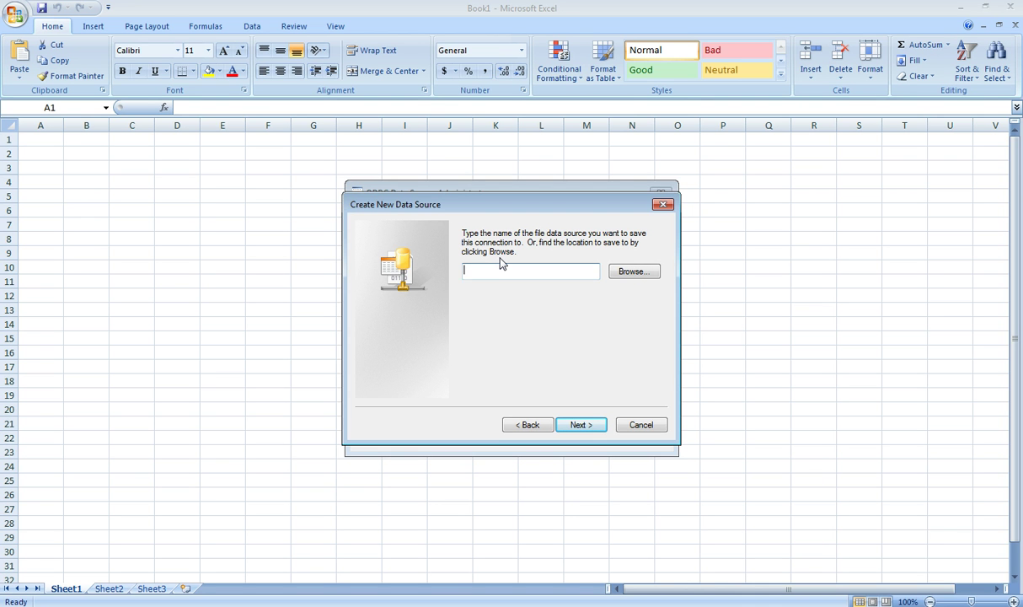
{"action": "type", "text": "Accountancy"}
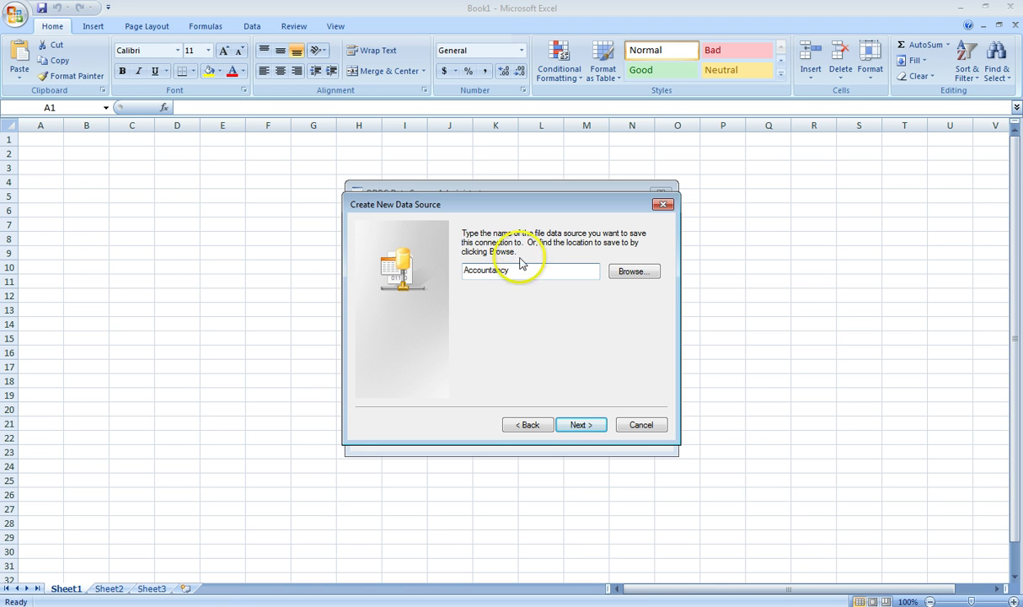
{"action": "left_click", "coordinate": [570, 425]}
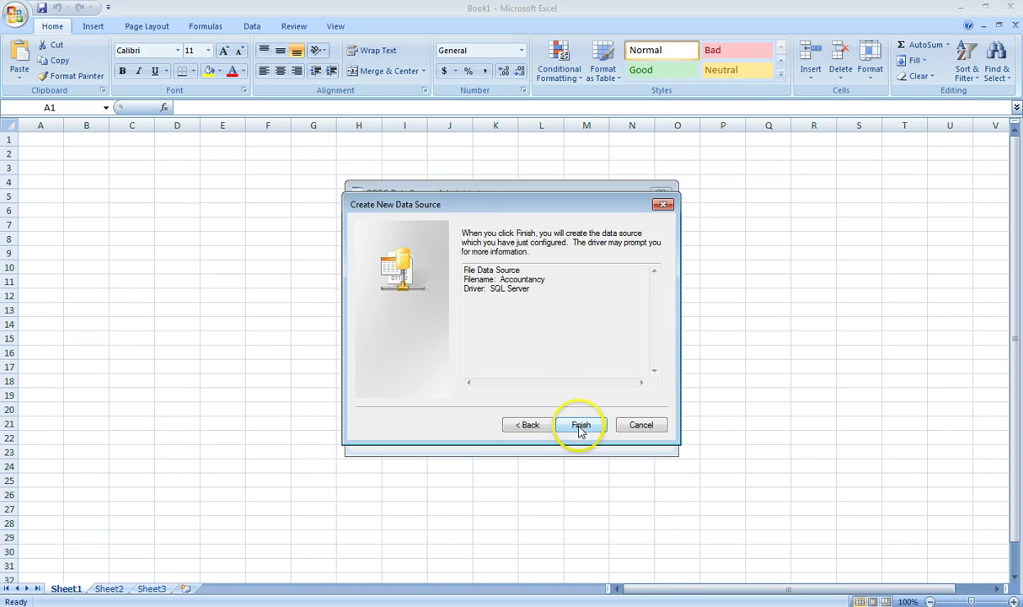
{"action": "left_click", "coordinate": [580, 425]}
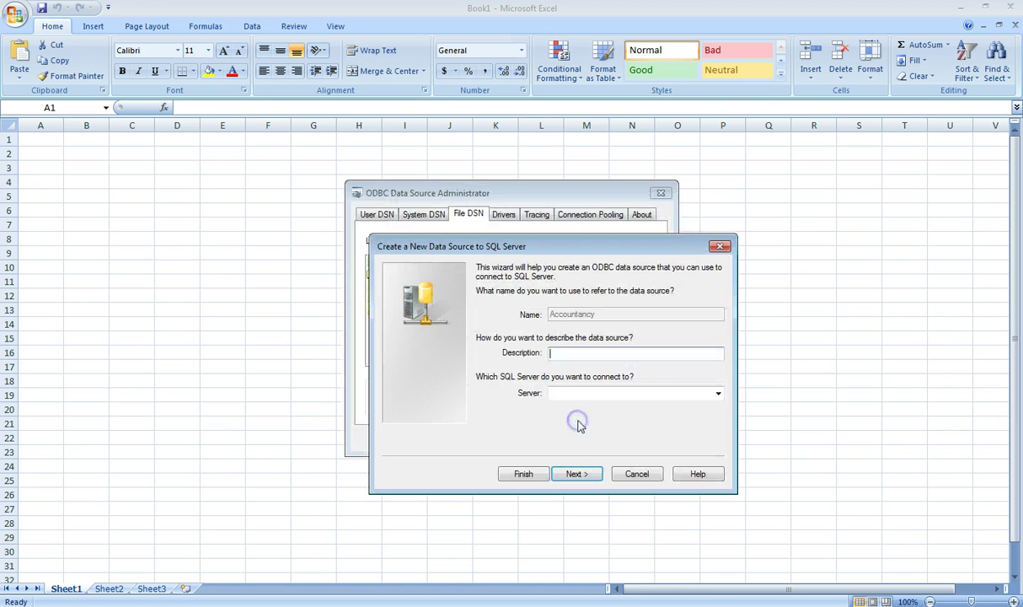
Step: Give the data source the description Accountancy and the server 128.187.60.102
{"action": "left_click", "coordinate": [580, 359]}
{"action": "type", "text": "Account"}
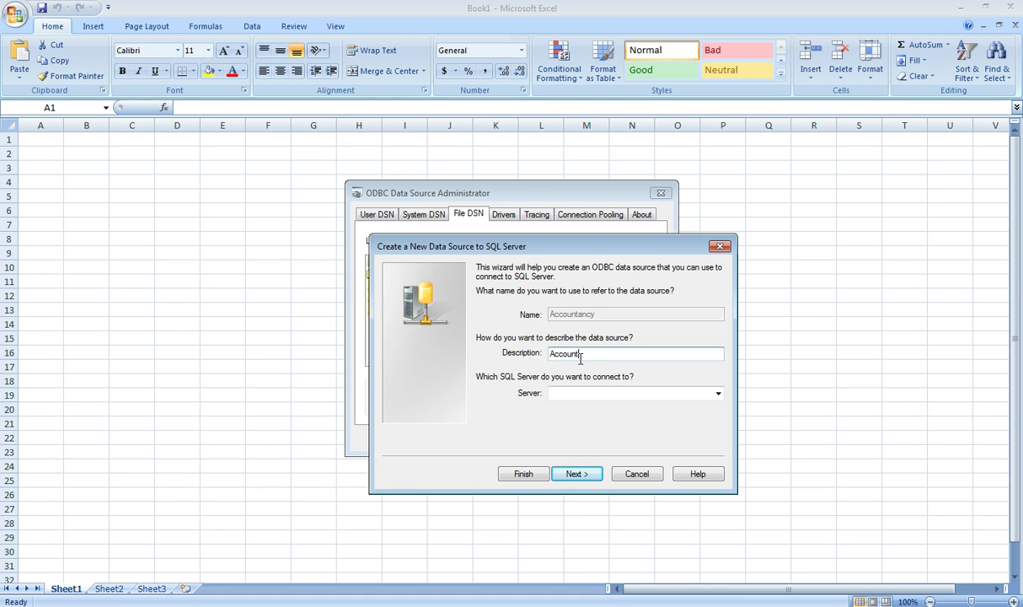
{"action": "type", "text": "ancy"}
{"action": "left_click", "coordinate": [585, 394]}
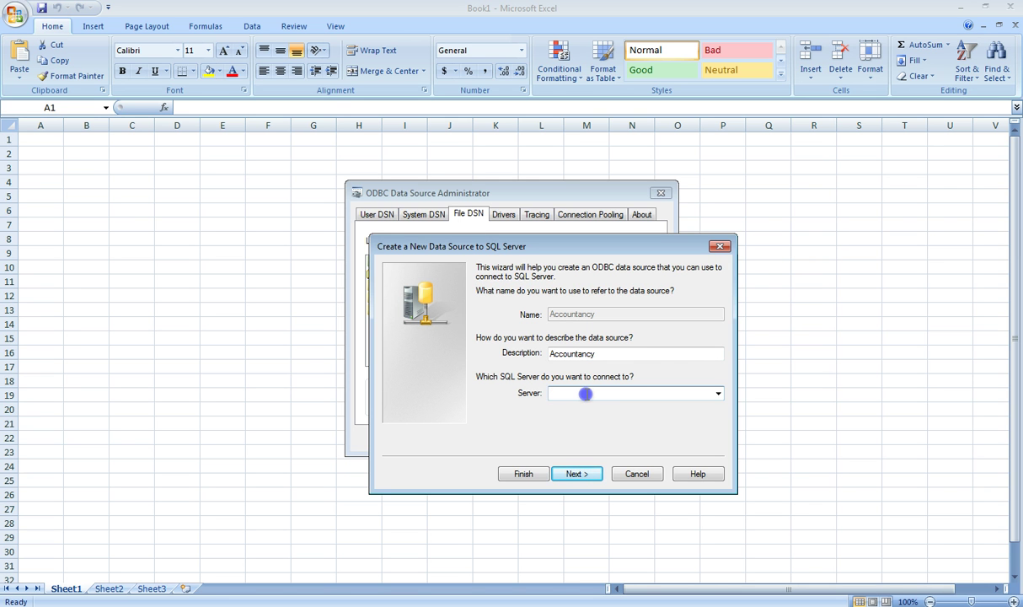
{"action": "type", "text": "128.187"}
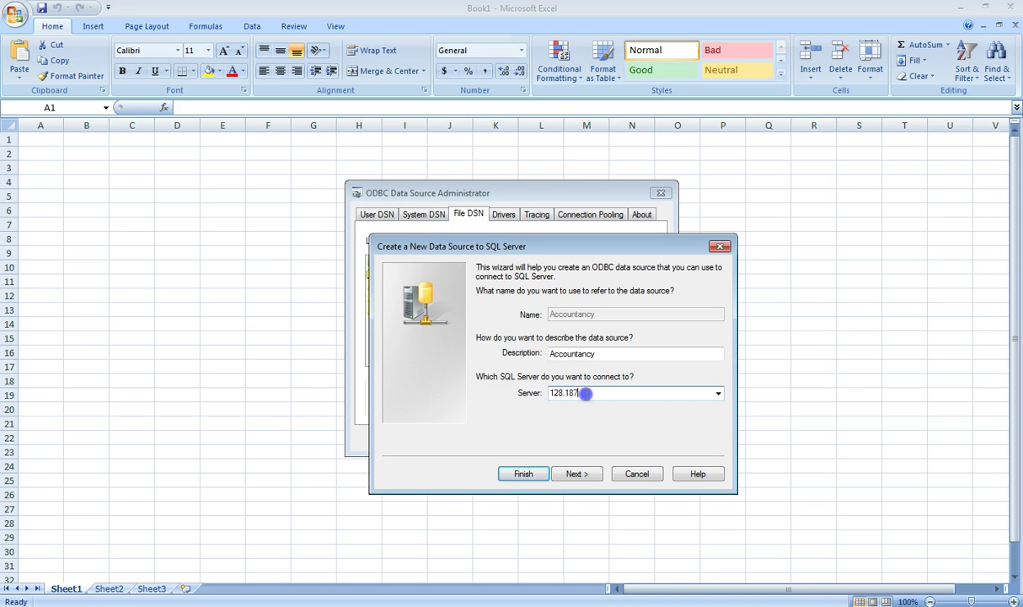
{"action": "type", "text": ".60.102"}
{"action": "left_click", "coordinate": [571, 474]}
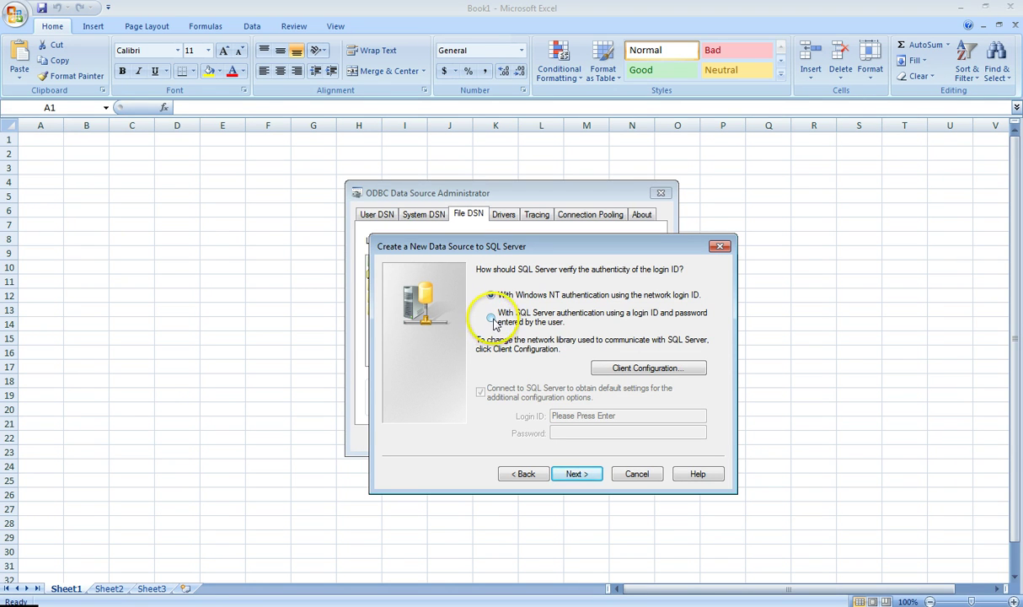
Step: Use SQL Server authentication with login ID Accountancy and the account password
{"action": "left_click", "coordinate": [493, 319]}
{"action": "left_click_drag", "start_coordinate": [618, 416], "coordinate": [548, 395]}
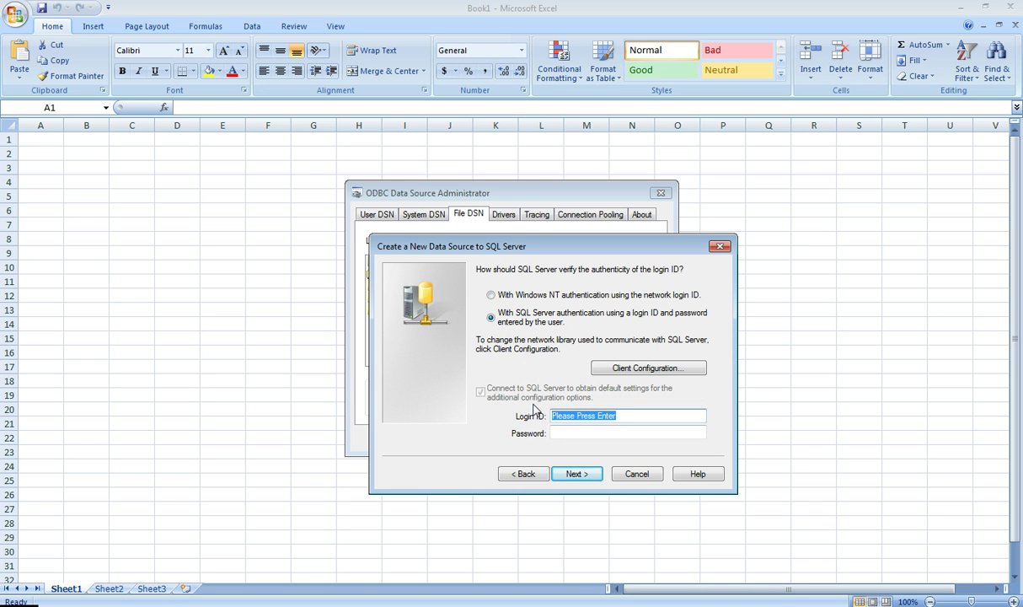
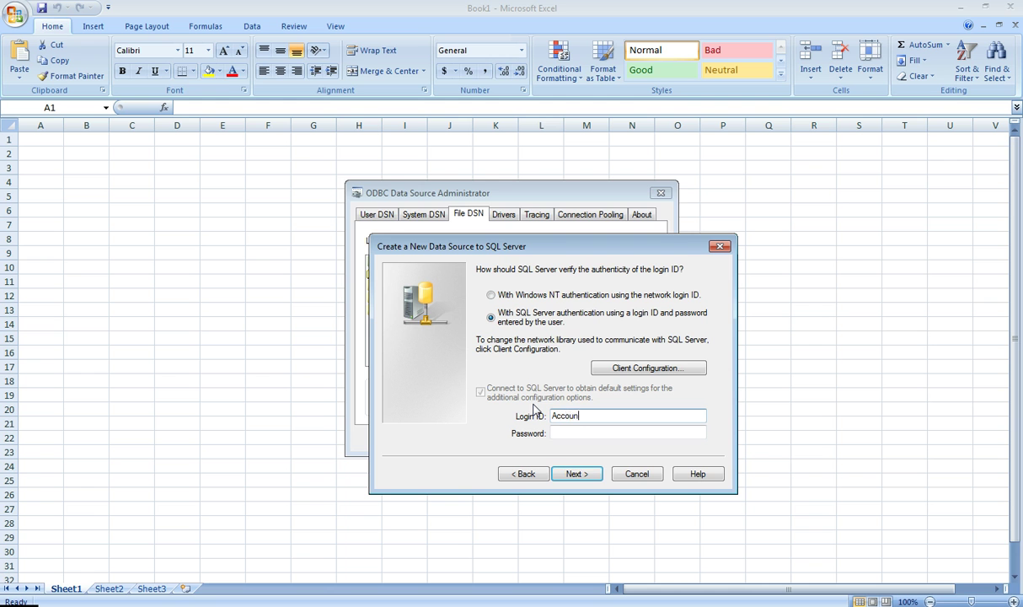
{"action": "left_click", "coordinate": [576, 431]}
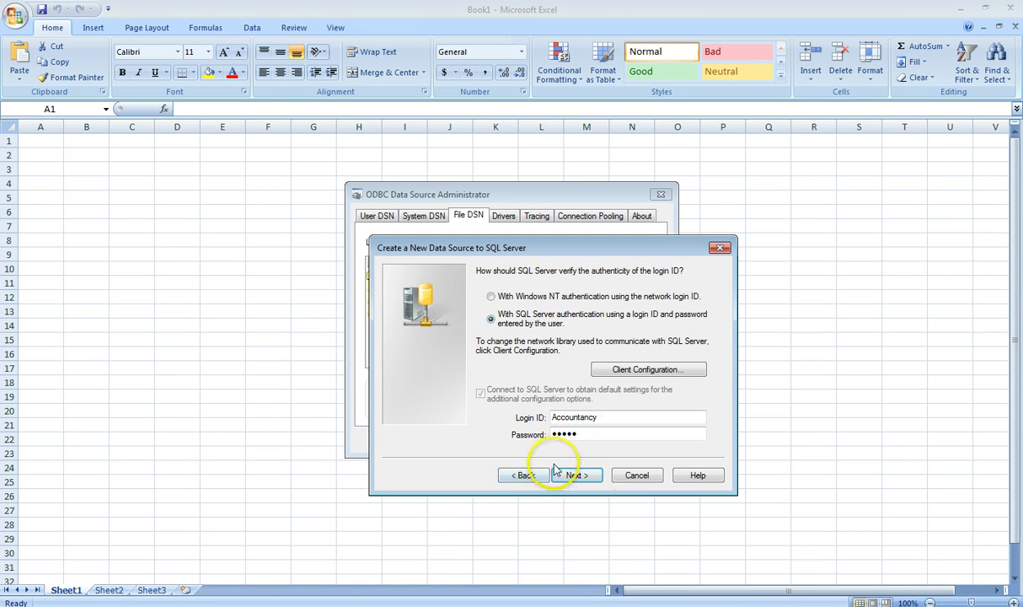
{"action": "left_click", "coordinate": [635, 373]}
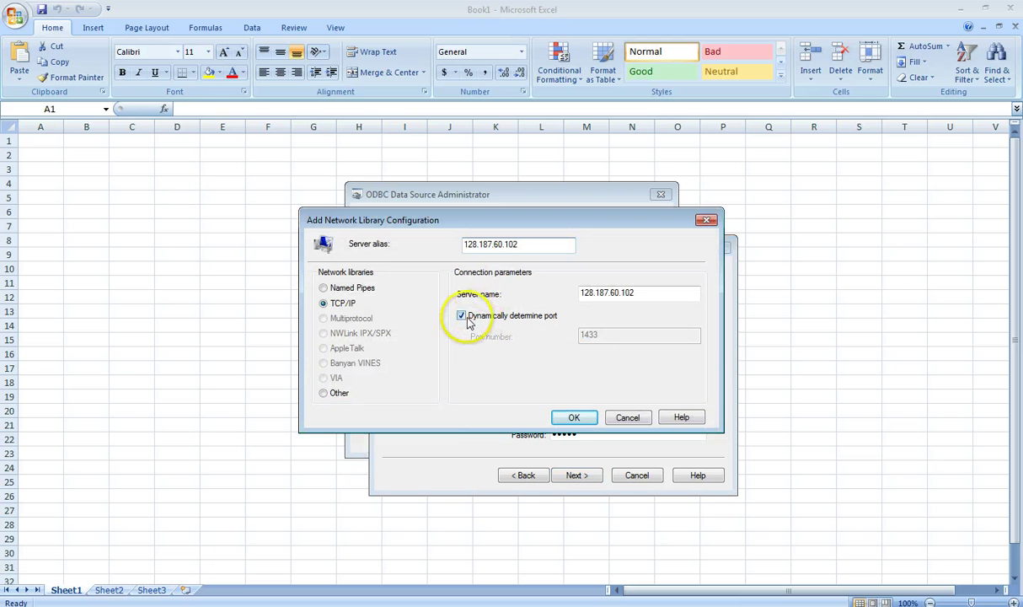
Step: Turn off dynamic port detection and set the port number to 5901
{"action": "left_click", "coordinate": [462, 318]}
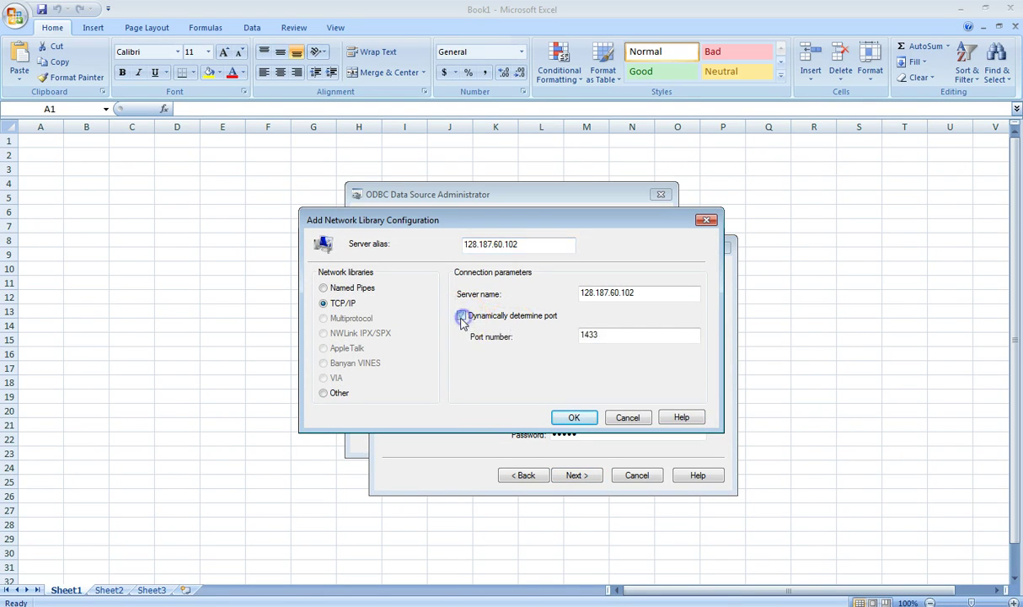
{"action": "left_click", "coordinate": [451, 322]}
{"action": "left_click_drag", "start_coordinate": [607, 335], "coordinate": [523, 338]}
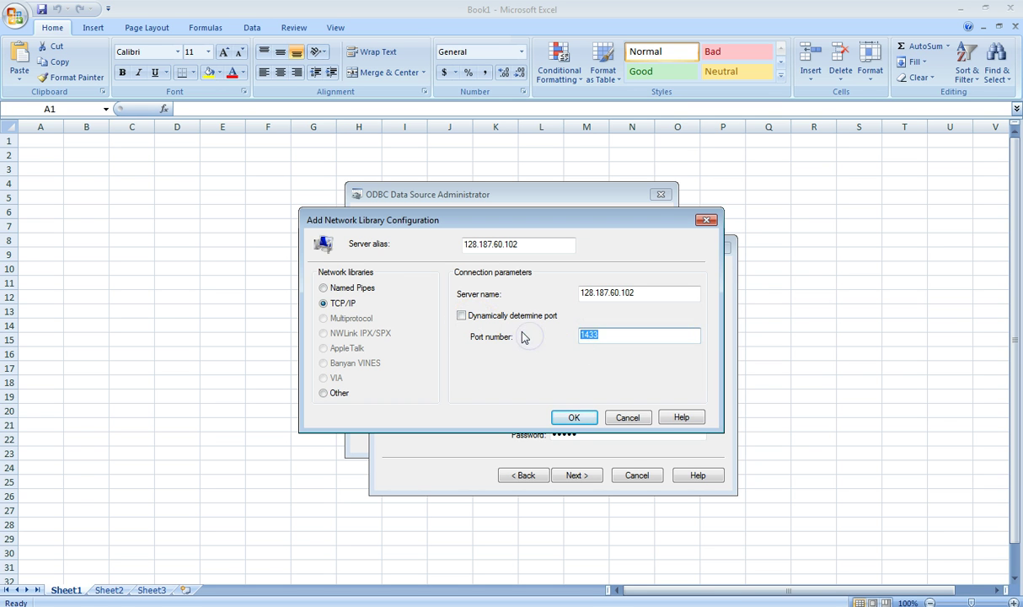
{"action": "type", "text": "5901"}
{"action": "left_click", "coordinate": [531, 301]}
{"action": "left_click", "coordinate": [531, 300]}
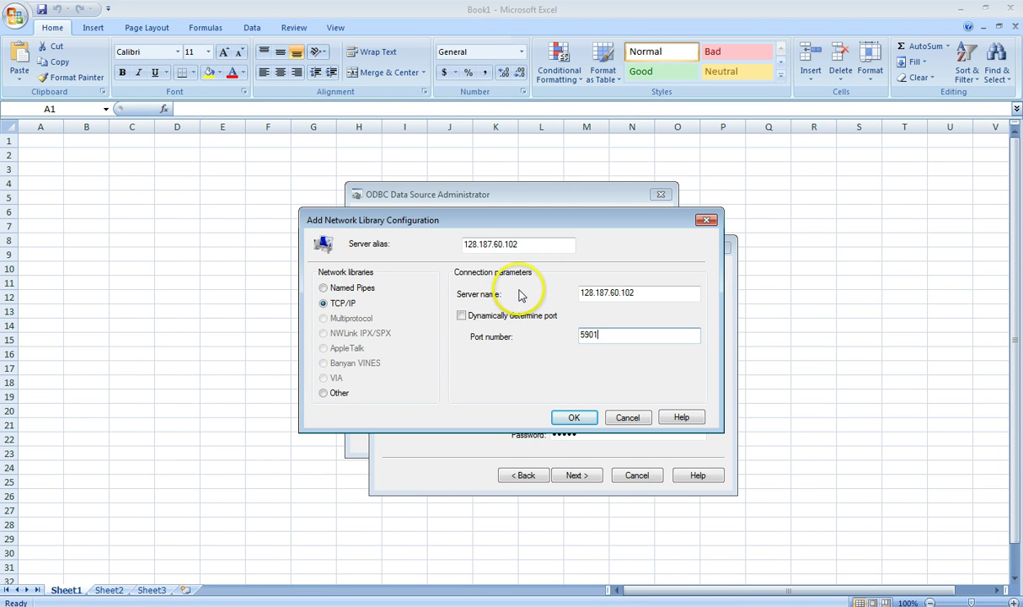
{"action": "left_click", "coordinate": [574, 418]}
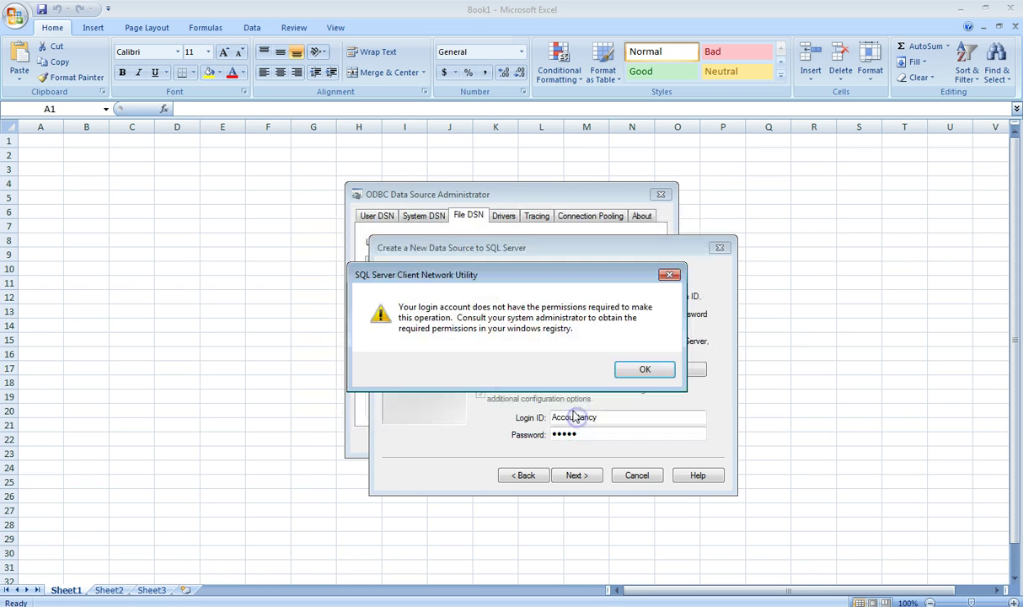
Step: Dismiss the permissions error that blocks the port change
{"action": "left_click", "coordinate": [419, 349]}
{"action": "left_click_drag", "start_coordinate": [447, 329], "coordinate": [633, 376]}
{"action": "left_click", "coordinate": [641, 370]}
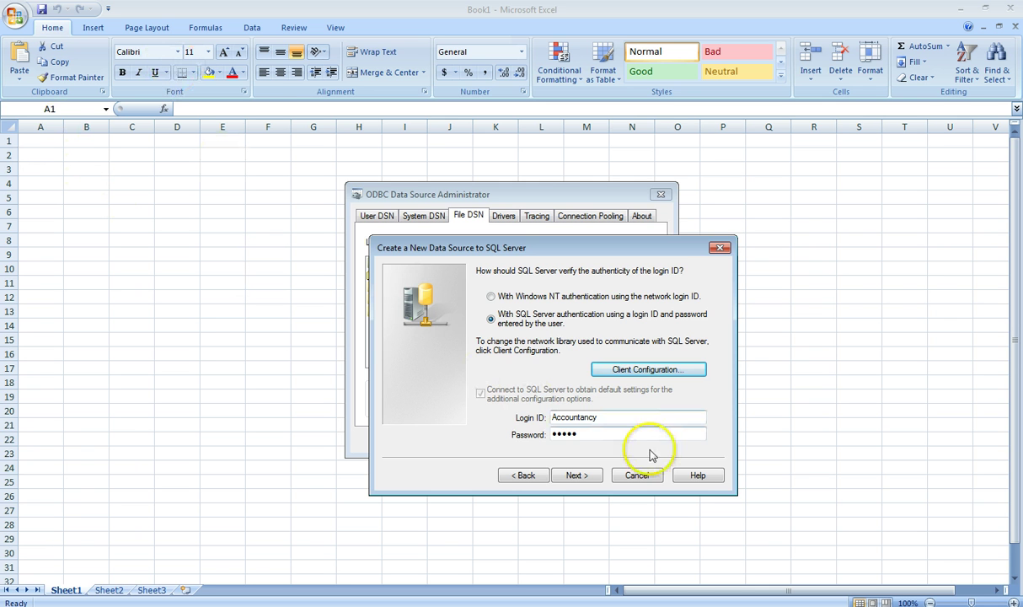
Step: Cancel the SQL Server source and ODBC Administrator, then browse the MSN MoneyCentral and SalesData Sales connections
{"action": "left_click", "coordinate": [639, 474]}
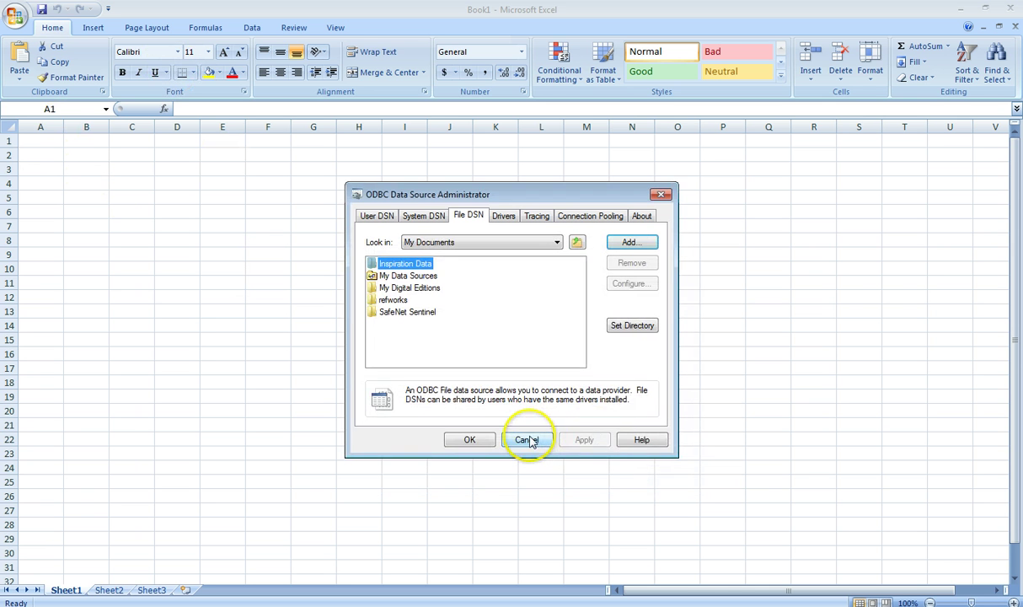
{"action": "left_click", "coordinate": [527, 441]}
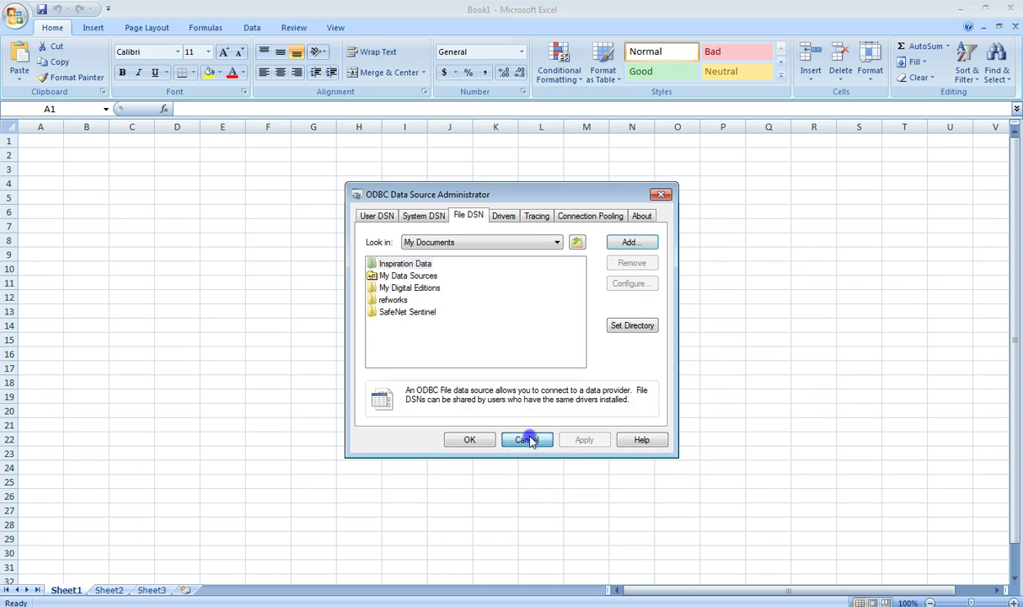
{"action": "left_click", "coordinate": [252, 28]}
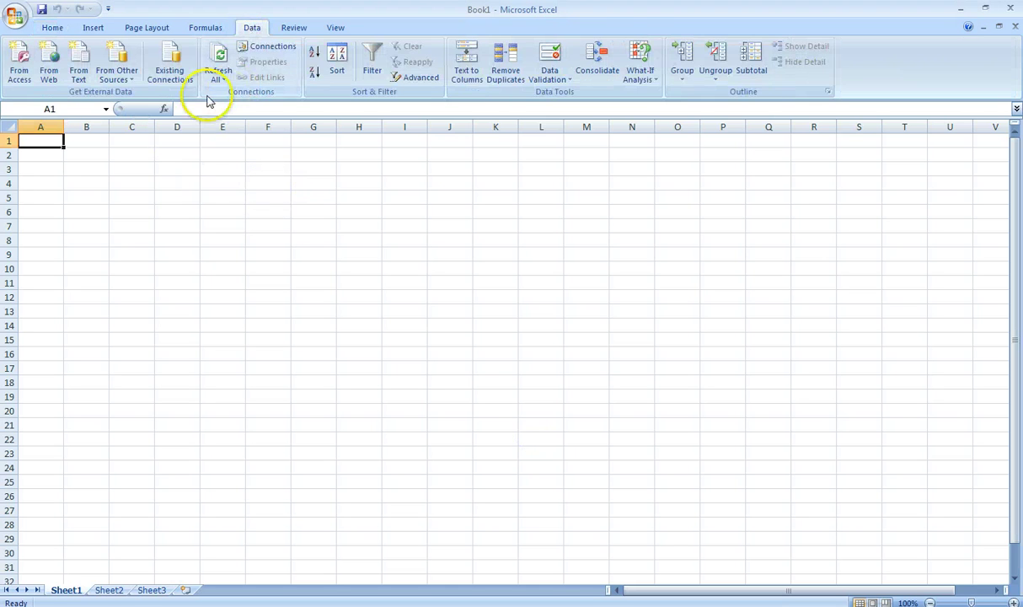
{"action": "left_click", "coordinate": [168, 72]}
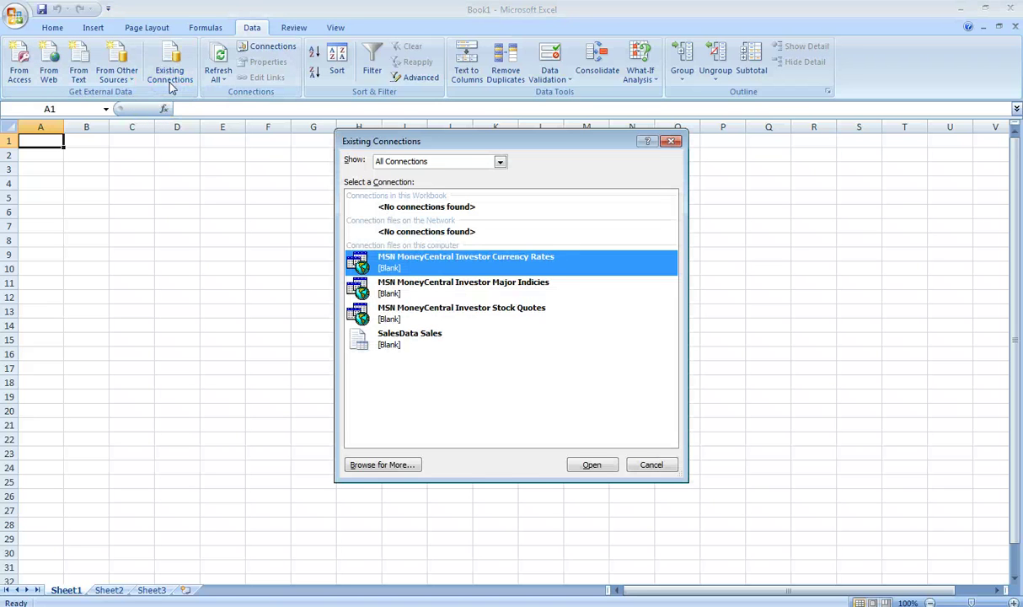
{"action": "key", "text": "Tab"}
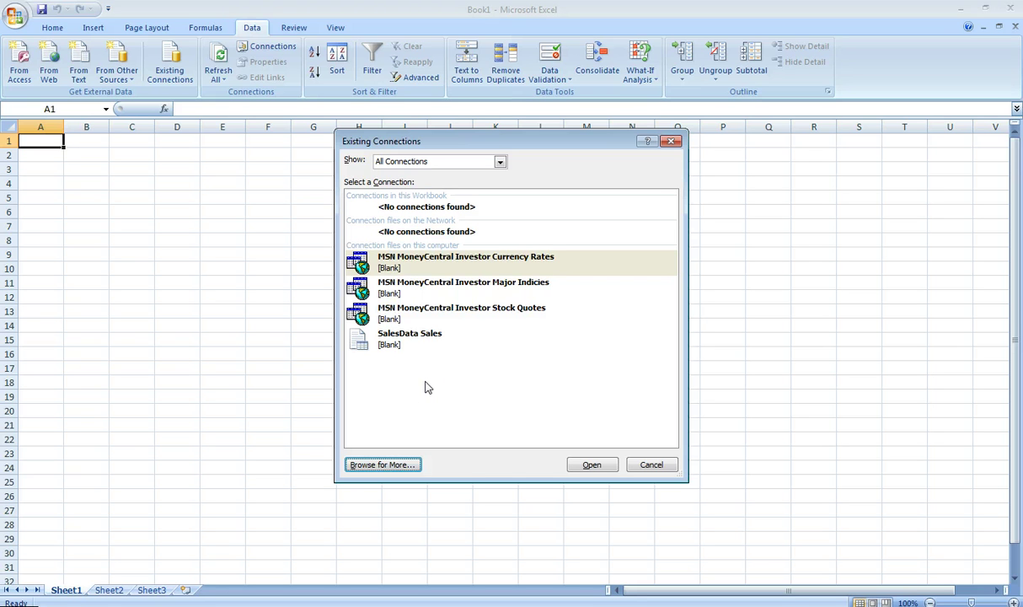
{"action": "left_click", "coordinate": [443, 391]}
{"action": "left_click", "coordinate": [436, 378]}
{"action": "left_click", "coordinate": [436, 355]}
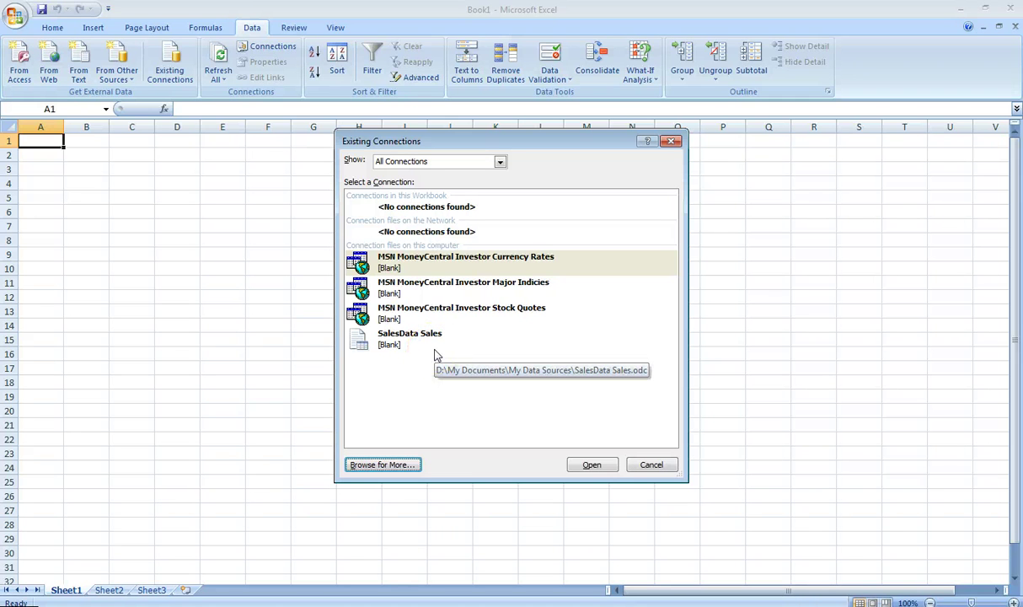